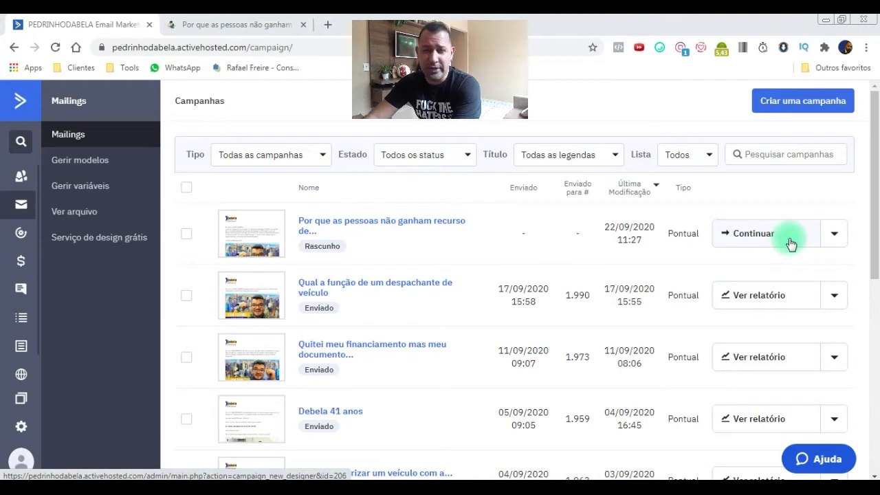
- Continue the draft campaign "Por que as pessoas não ganham recurso de..." and review the subject line in its settings
{"action": "left_click", "coordinate": [780, 239]}
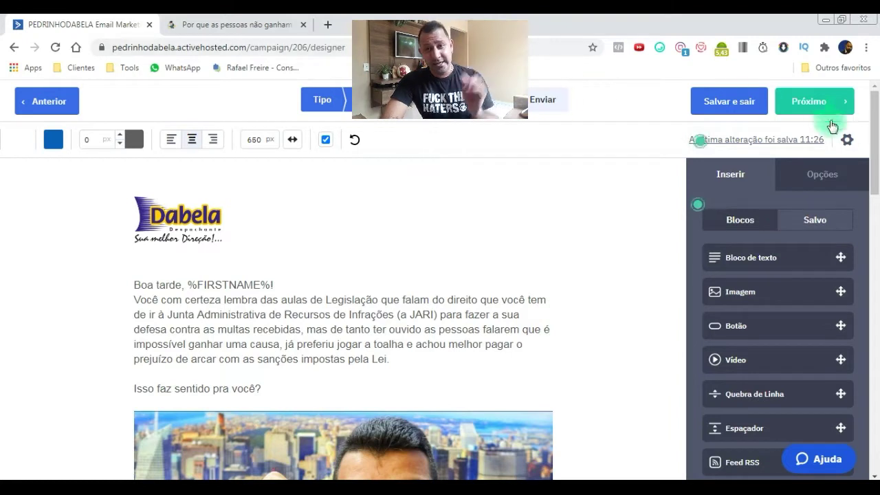
{"action": "left_click", "coordinate": [846, 142]}
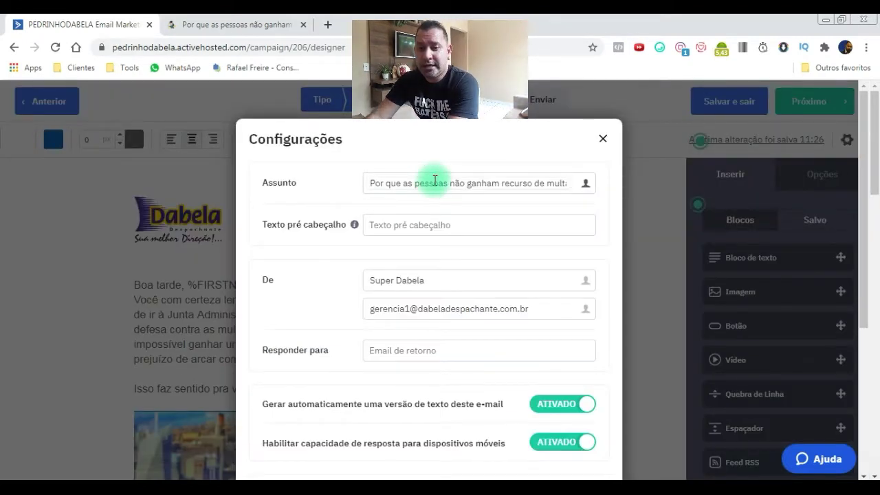
{"action": "key", "text": "ctrl+Right"}
{"action": "key", "text": "ctrl+Right"}
{"action": "key", "text": "ctrl+Right"}
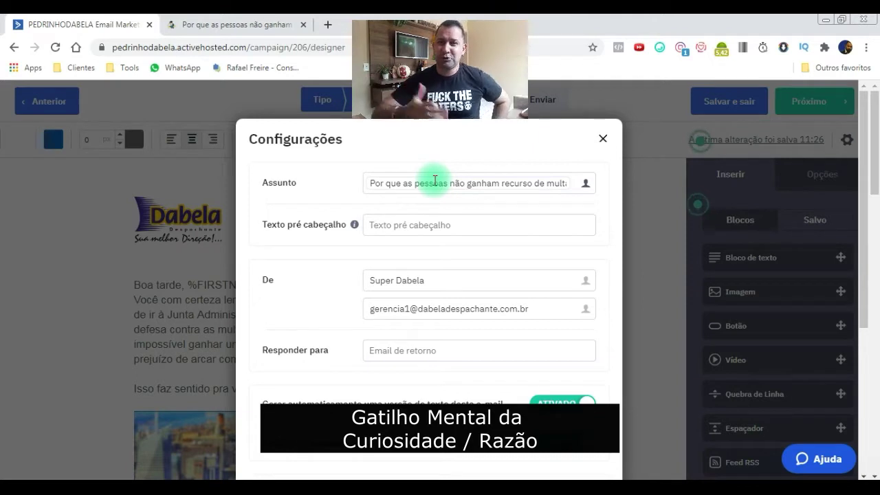
{"action": "left_click", "coordinate": [602, 143]}
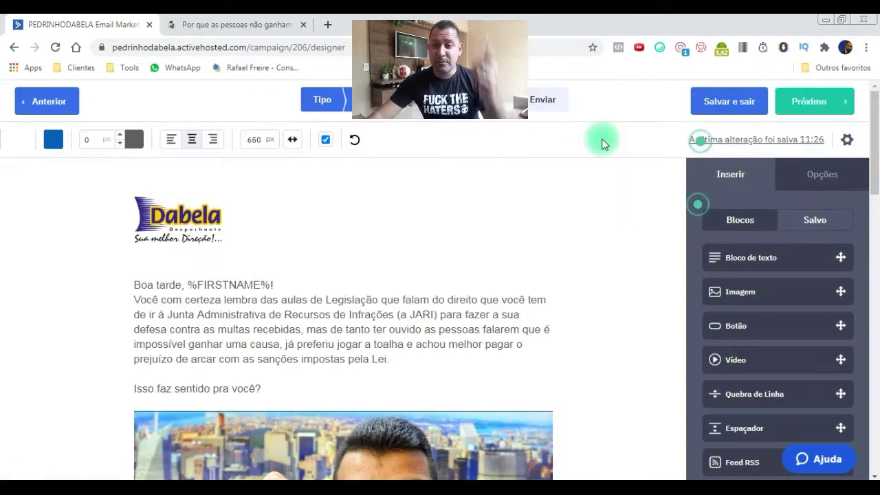
{"action": "left_click", "coordinate": [849, 140]}
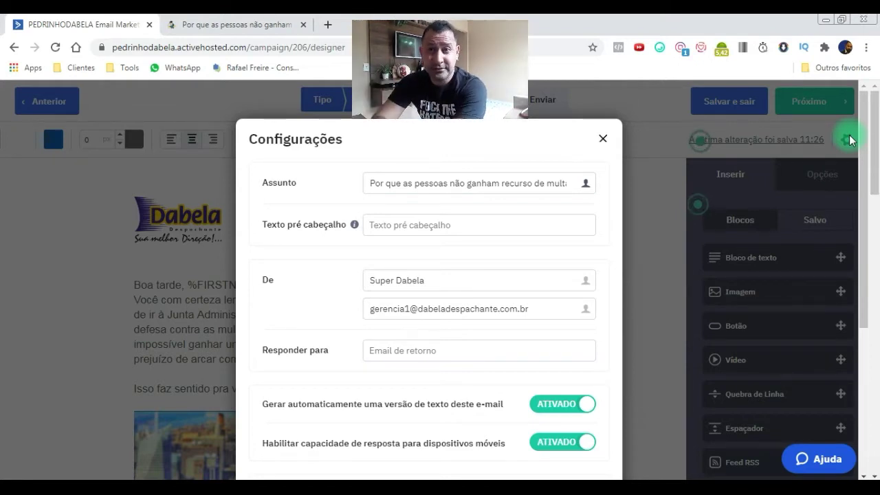
{"action": "left_click", "coordinate": [608, 145]}
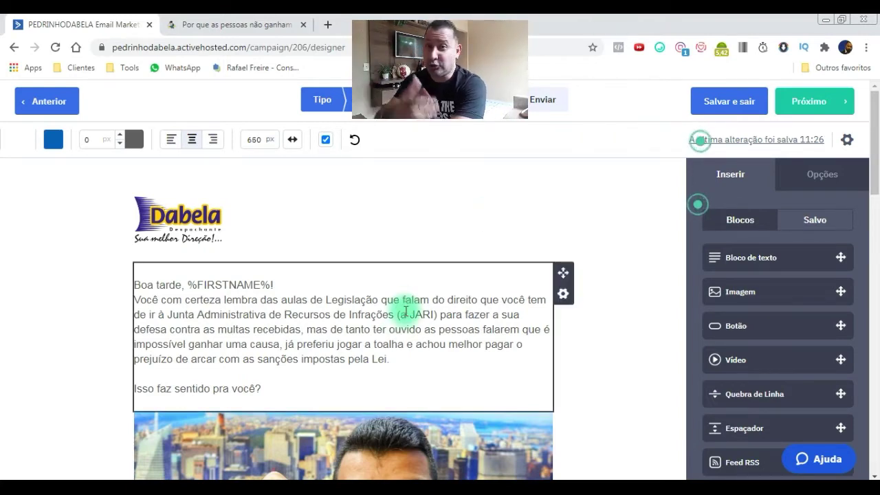
- Look through the email design from the opening text to the signature, including the logo block
{"action": "scroll", "coordinate": [406, 307], "scroll_direction": "down", "scroll_amount": 3}
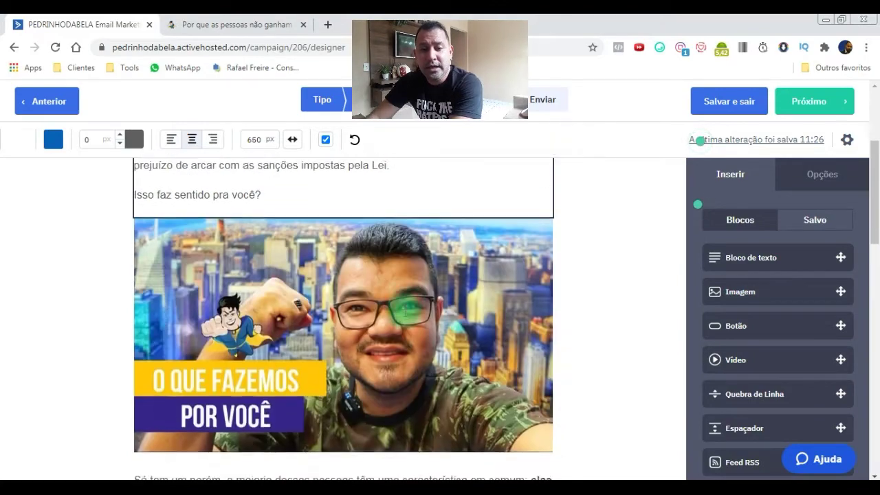
{"action": "scroll", "coordinate": [404, 313], "scroll_direction": "down", "scroll_amount": 7}
{"action": "scroll", "coordinate": [405, 313], "scroll_direction": "up", "scroll_amount": 4}
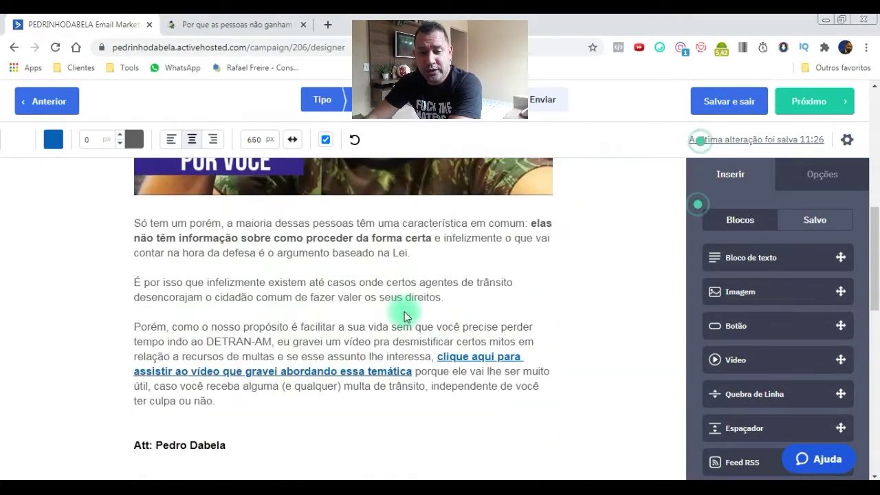
{"action": "scroll", "coordinate": [404, 315], "scroll_direction": "up", "scroll_amount": 6}
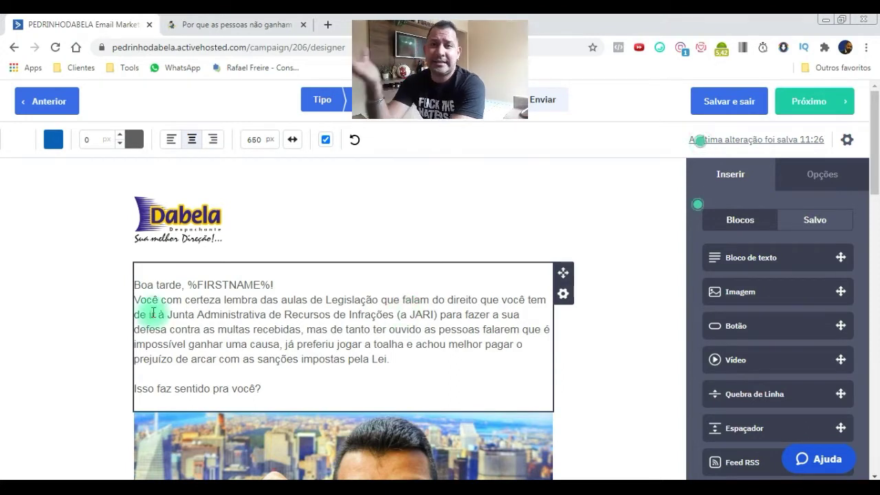
{"action": "left_click", "coordinate": [186, 229]}
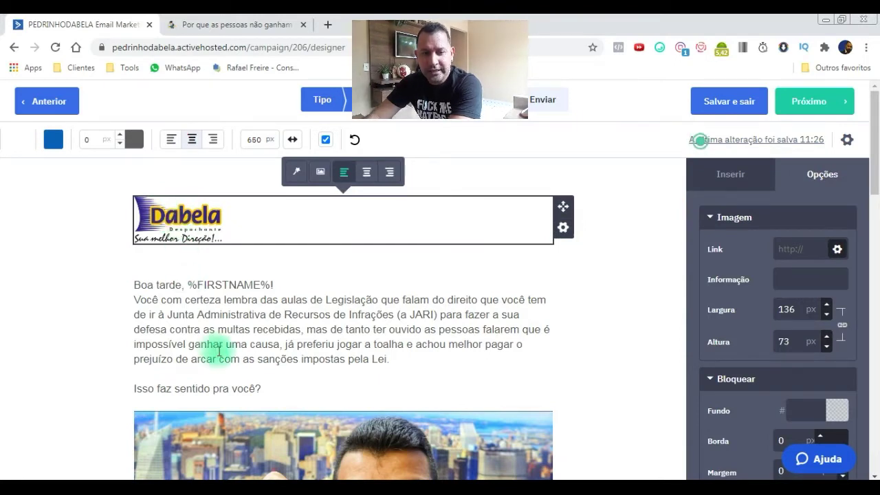
- Replace the name tag in the "Boa tarde" greeting with the contact's Nome personalization field
{"action": "left_click", "coordinate": [244, 303]}
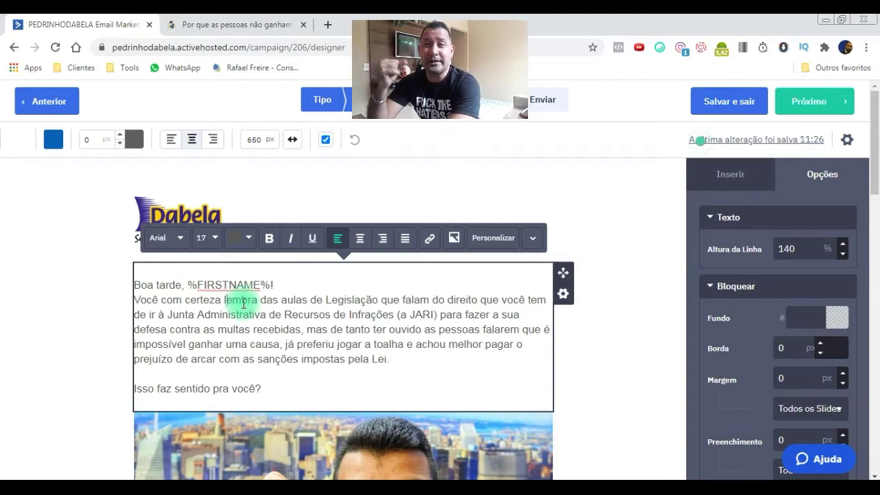
{"action": "left_click_drag", "start_coordinate": [272, 285], "coordinate": [186, 286]}
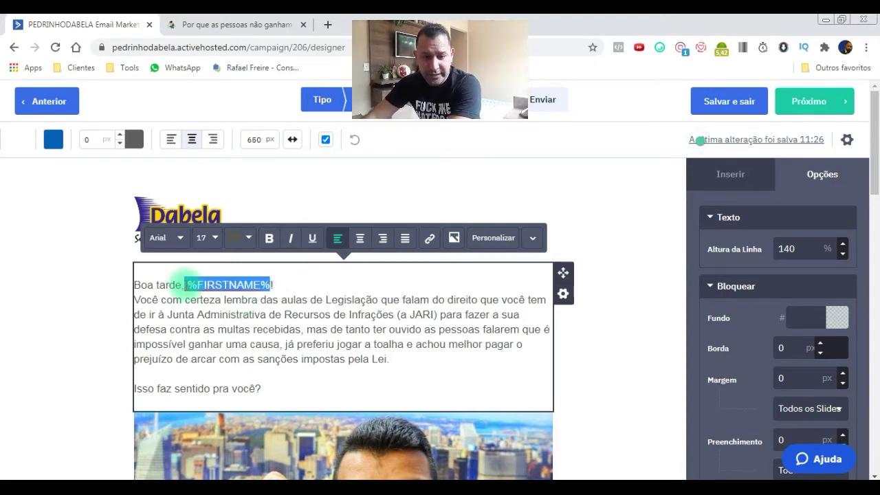
{"action": "key", "text": "BackSpace"}
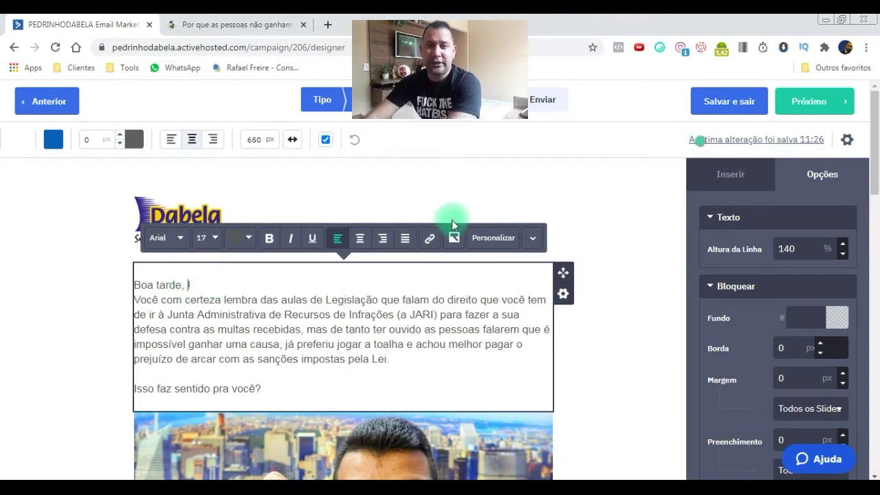
{"action": "left_click", "coordinate": [503, 249]}
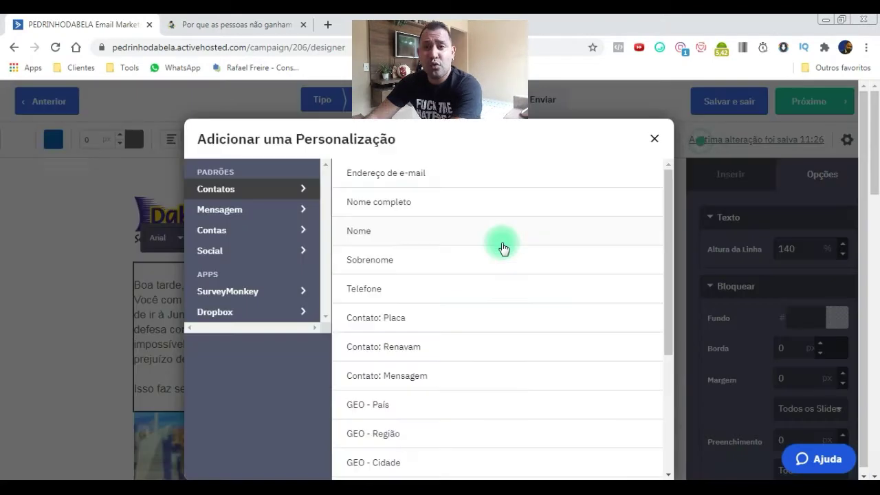
{"action": "left_click", "coordinate": [654, 141]}
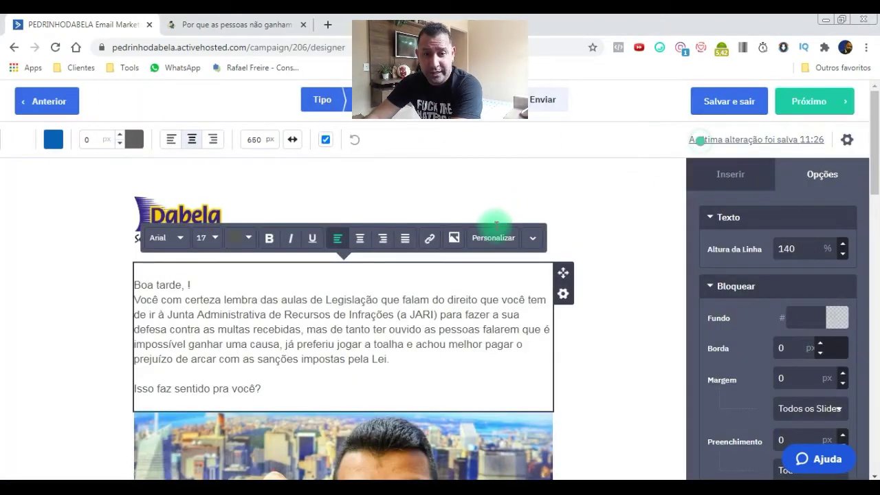
{"action": "left_click", "coordinate": [493, 246]}
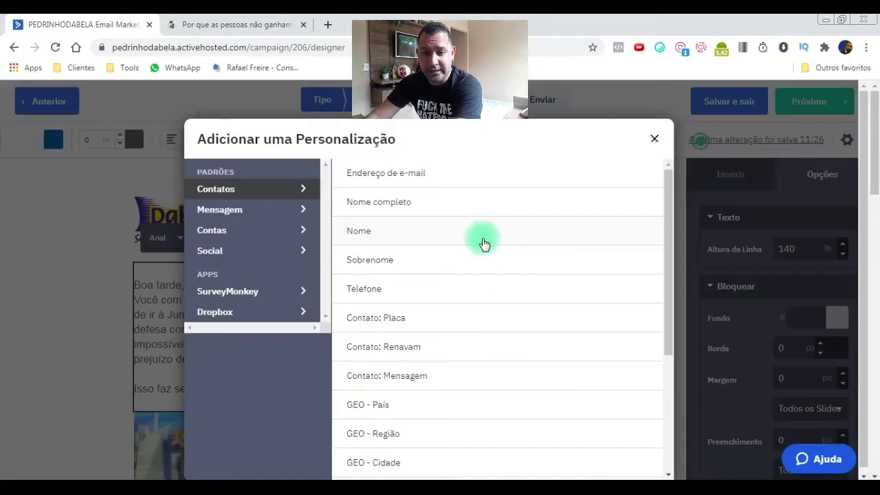
{"action": "left_click", "coordinate": [365, 237]}
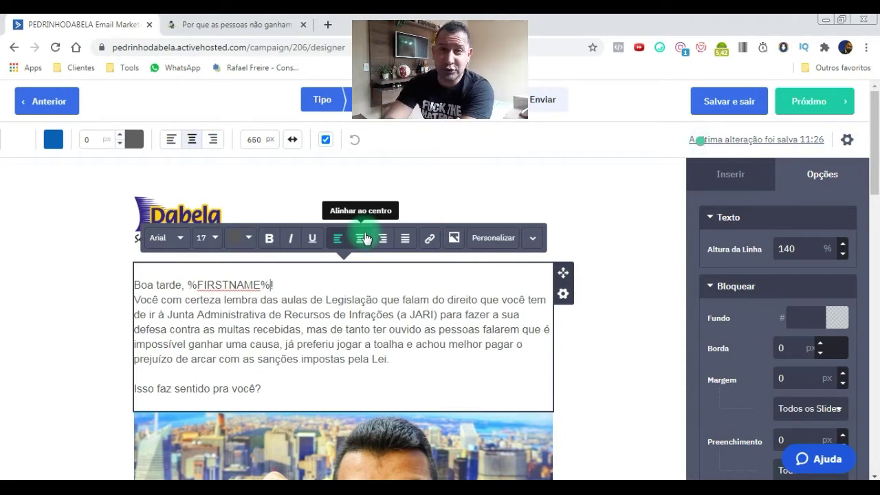
{"action": "left_click", "coordinate": [290, 286]}
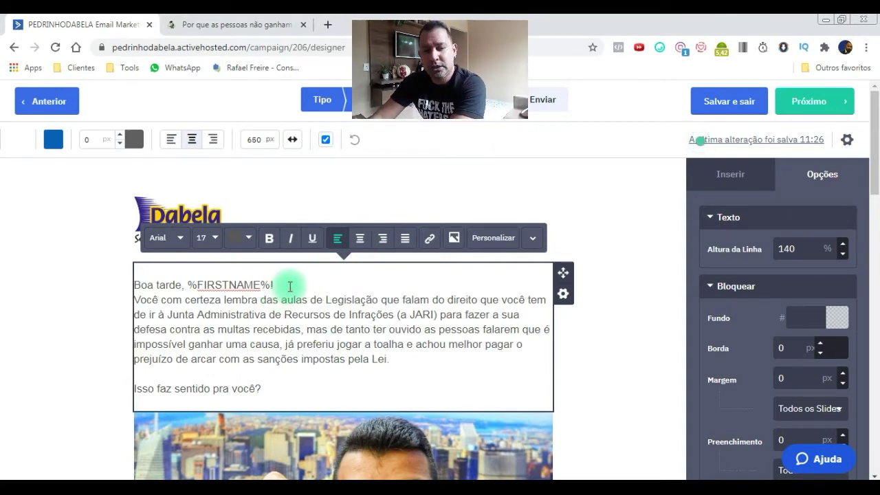
{"action": "double_click", "coordinate": [160, 314]}
{"action": "left_click_drag", "start_coordinate": [175, 306], "coordinate": [284, 330]}
{"action": "left_click", "coordinate": [440, 314]}
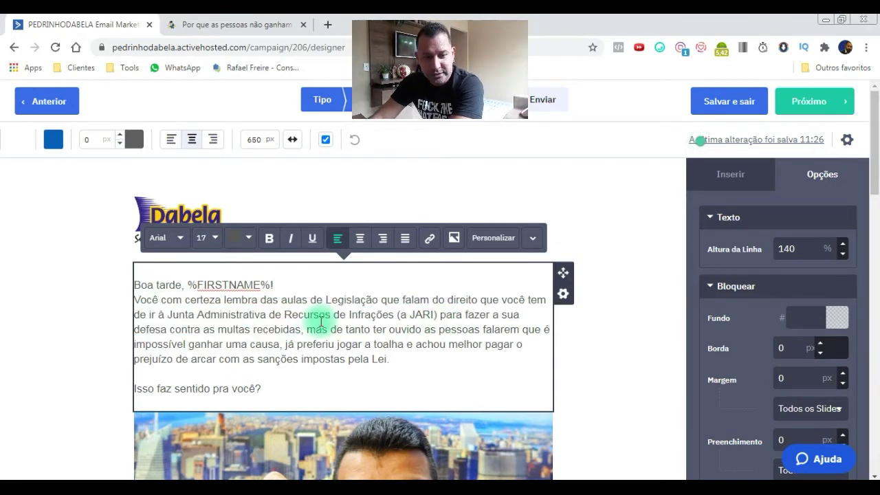
- Select the "O que fazemos por você" image in the email and open the blog folder in the image manager for it
{"action": "scroll", "coordinate": [330, 277], "scroll_direction": "down", "scroll_amount": 5}
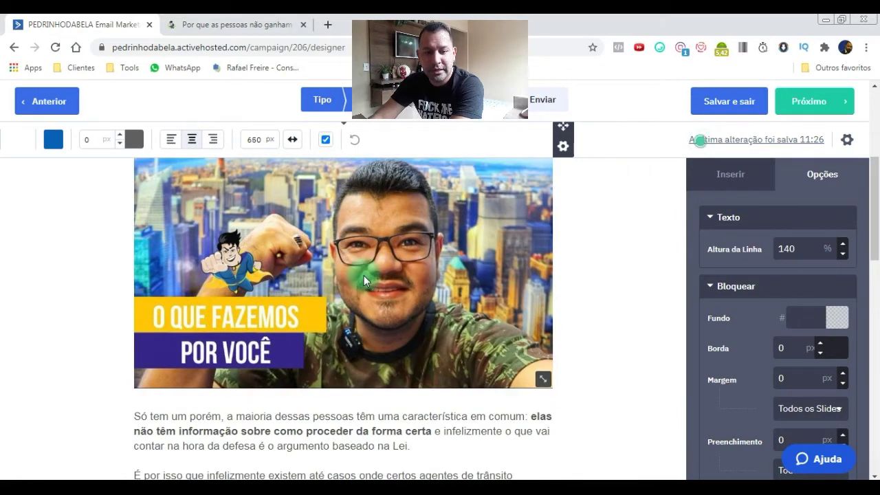
{"action": "left_click", "coordinate": [364, 275]}
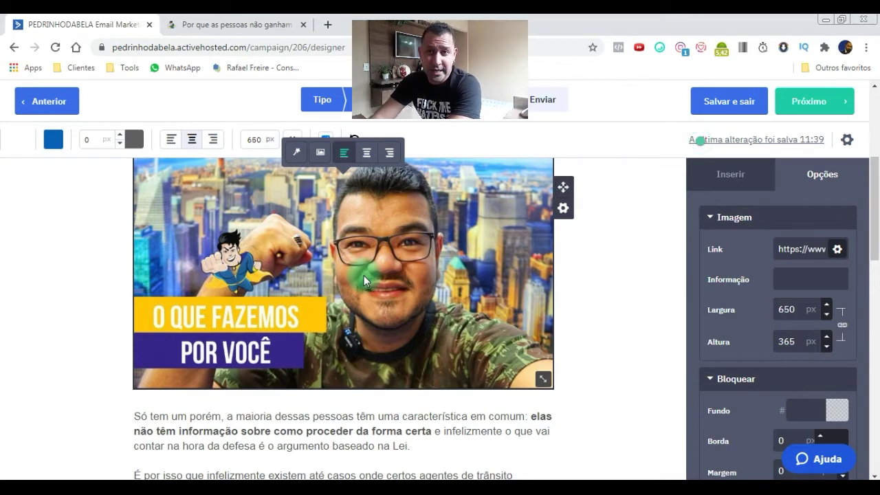
{"action": "left_click", "coordinate": [323, 160]}
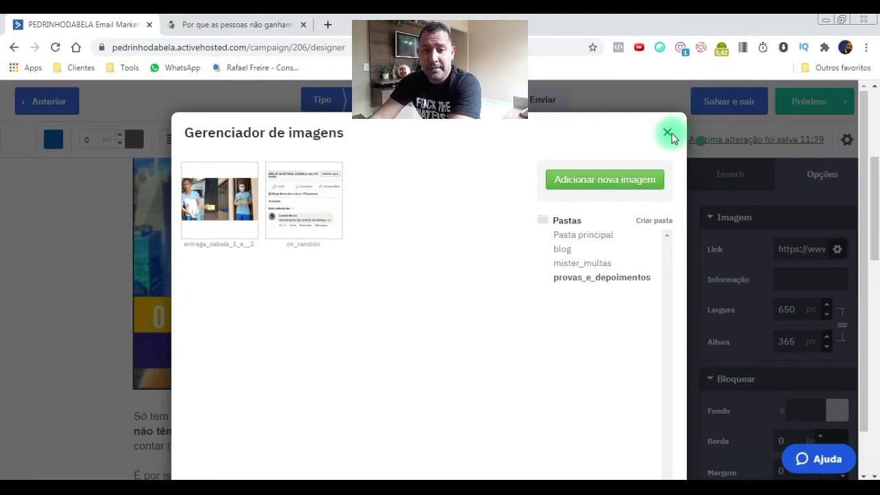
{"action": "left_click", "coordinate": [668, 132]}
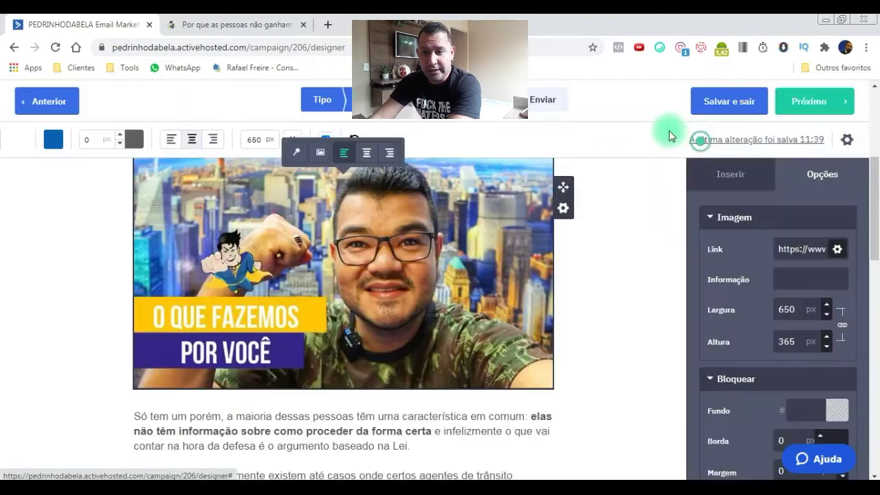
{"action": "left_click", "coordinate": [320, 157]}
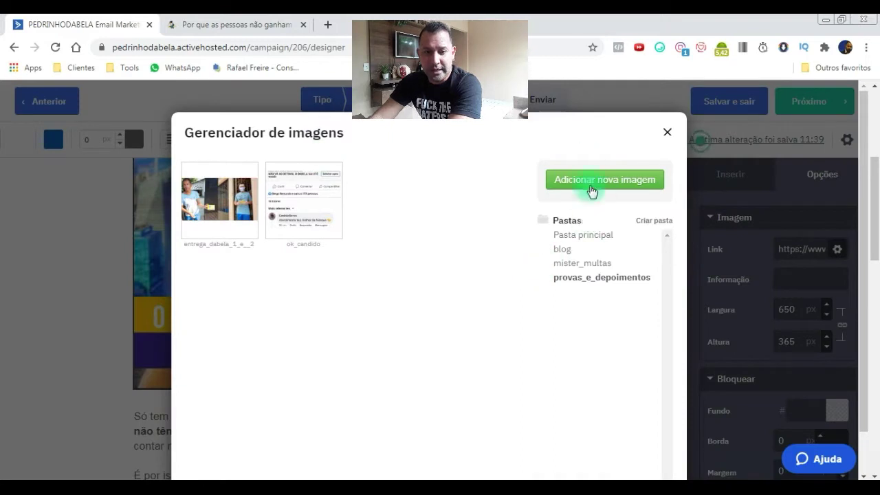
{"action": "left_click", "coordinate": [571, 256]}
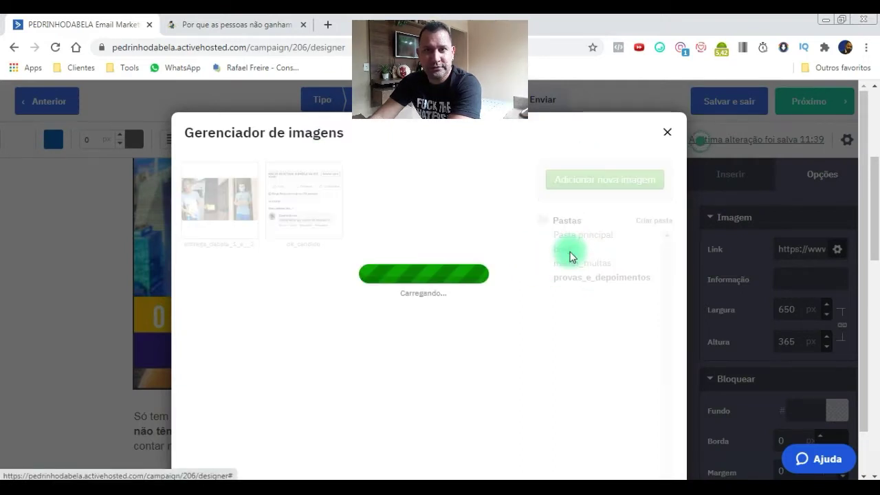
- Check the featured image on the published blog post page, and return to the campaign's image manager
{"action": "left_click", "coordinate": [255, 25]}
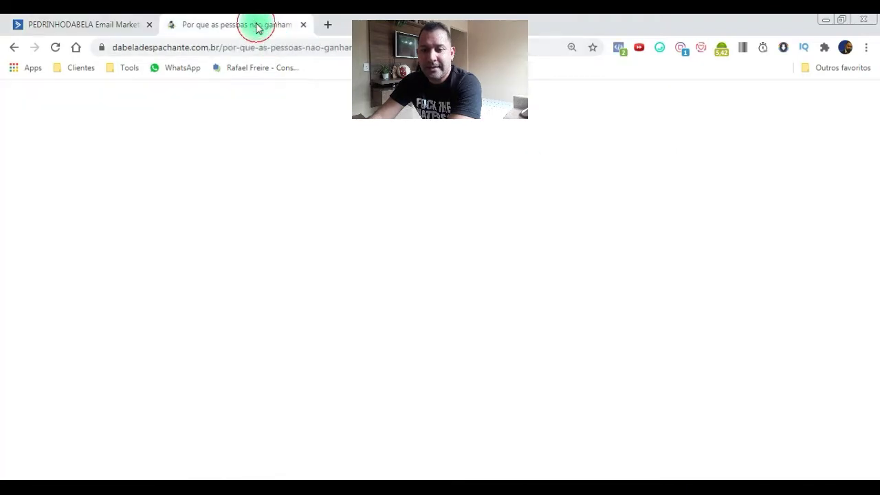
{"action": "scroll", "coordinate": [348, 281], "scroll_direction": "down", "scroll_amount": 3}
{"action": "scroll", "coordinate": [348, 281], "scroll_direction": "up", "scroll_amount": 2}
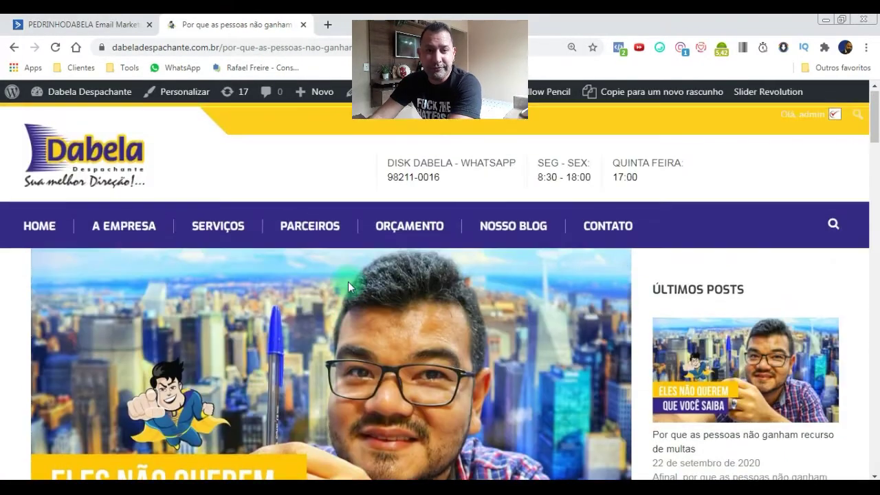
{"action": "scroll", "coordinate": [348, 282], "scroll_direction": "down", "scroll_amount": 3}
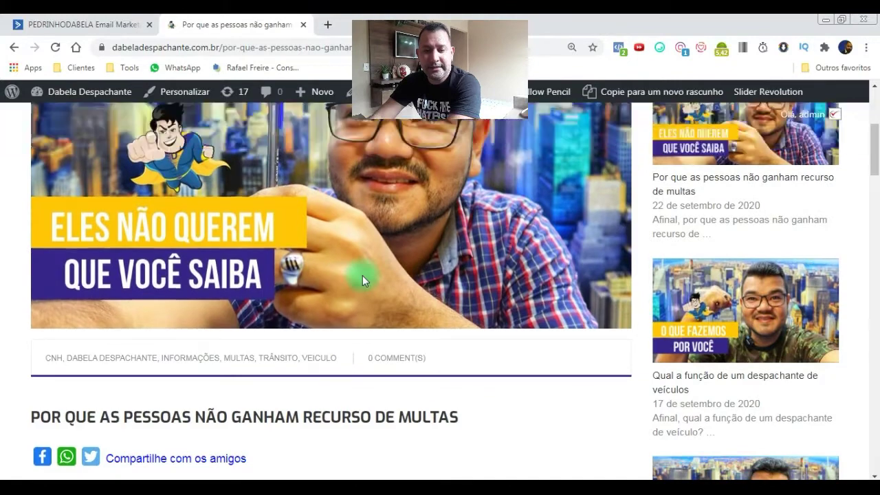
{"action": "scroll", "coordinate": [362, 275], "scroll_direction": "up", "scroll_amount": 3}
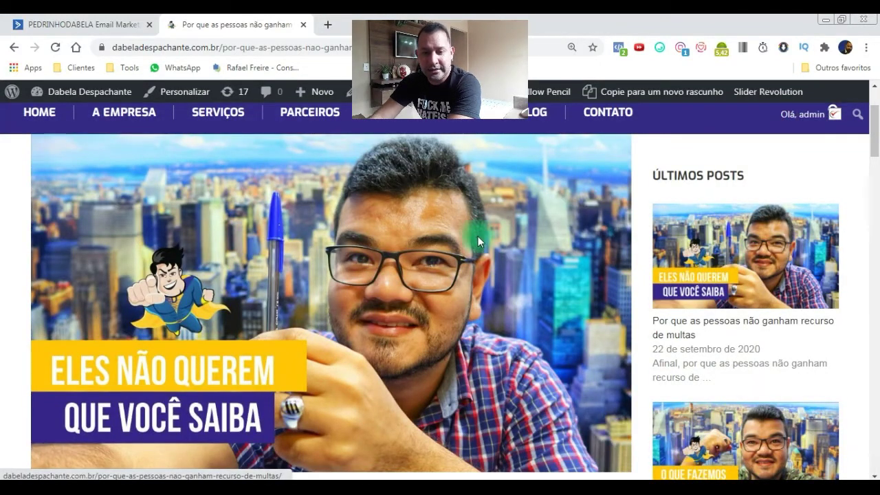
{"action": "left_click", "coordinate": [103, 24]}
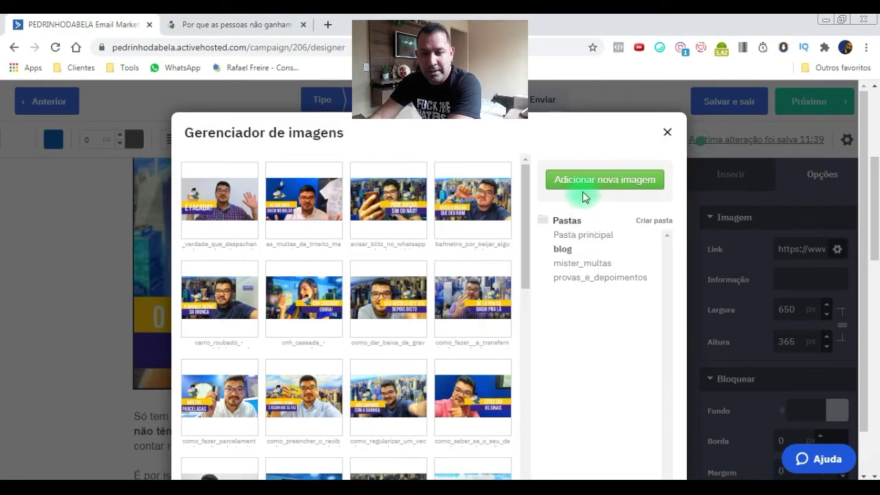
- Add a new image from the Área de Trabalho folder to the blog folder of the image manager
{"action": "left_click", "coordinate": [565, 253]}
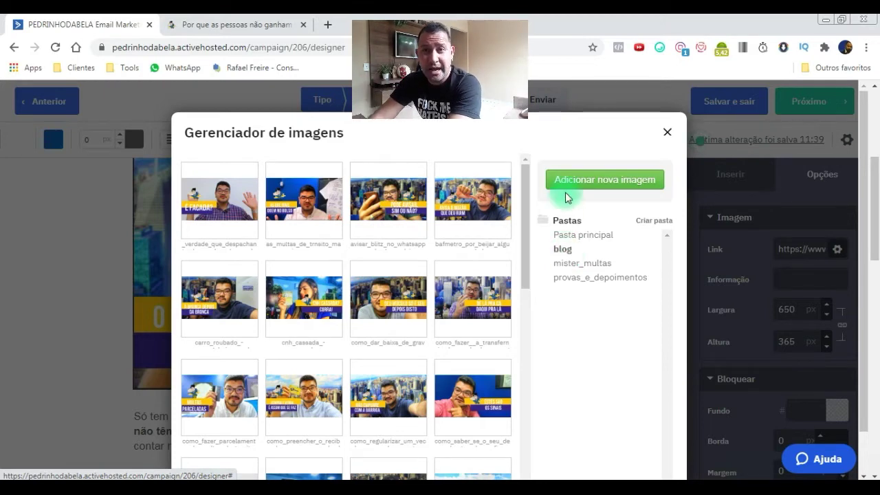
{"action": "left_click", "coordinate": [570, 184]}
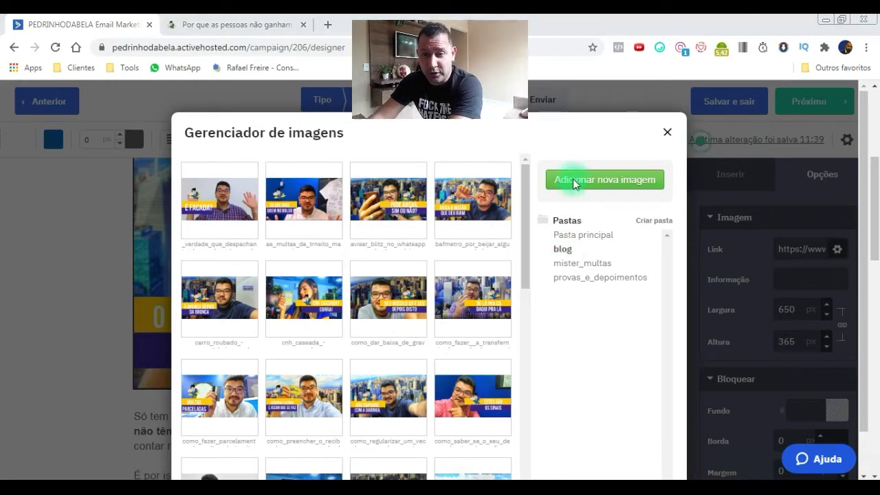
{"action": "left_click", "coordinate": [111, 198]}
{"action": "left_click", "coordinate": [42, 223]}
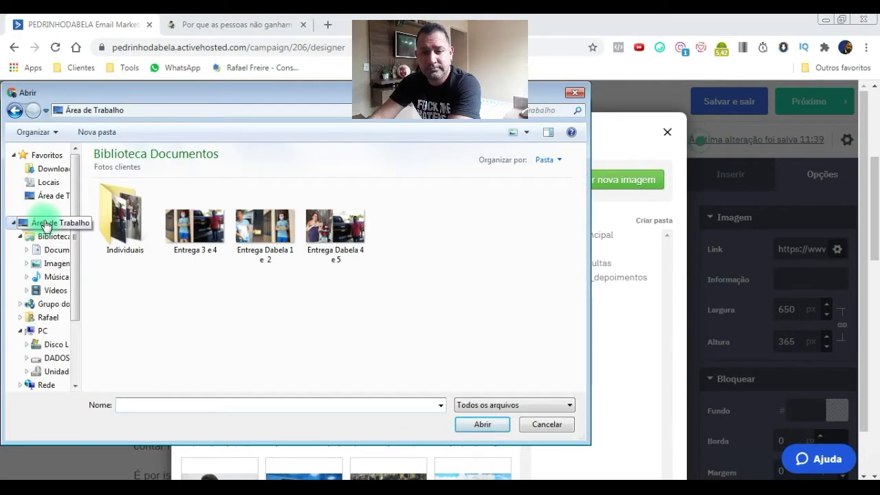
{"action": "double_click", "coordinate": [543, 279]}
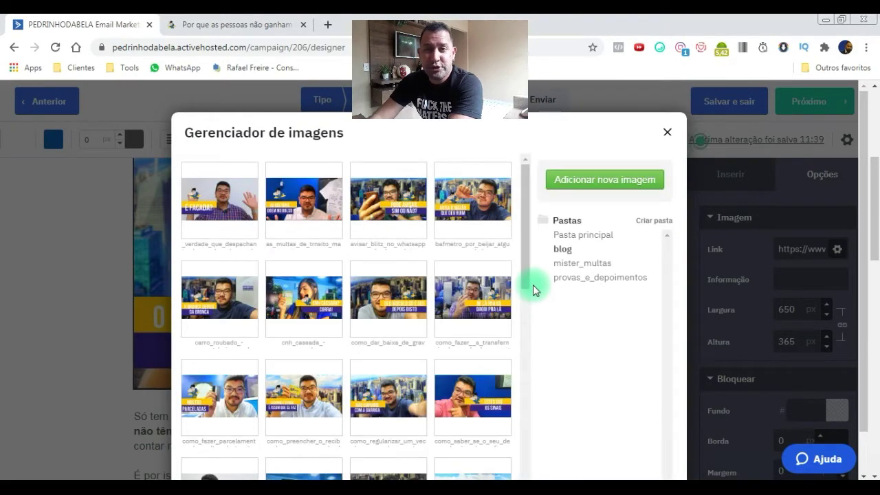
- Replace the email's "O que fazemos por você" banner with the "Eles não querem que você saiba" image from the blog folder
{"action": "left_click_drag", "start_coordinate": [528, 260], "coordinate": [529, 441]}
{"action": "mouse_move", "coordinate": [416, 376]}
{"action": "scroll", "coordinate": [416, 376], "scroll_direction": "down", "scroll_amount": 1}
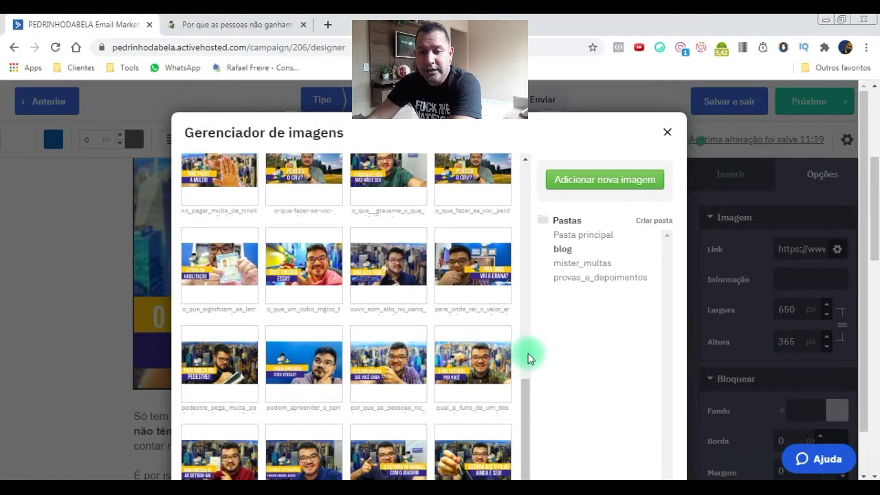
{"action": "scroll", "coordinate": [527, 359], "scroll_direction": "down", "scroll_amount": 1}
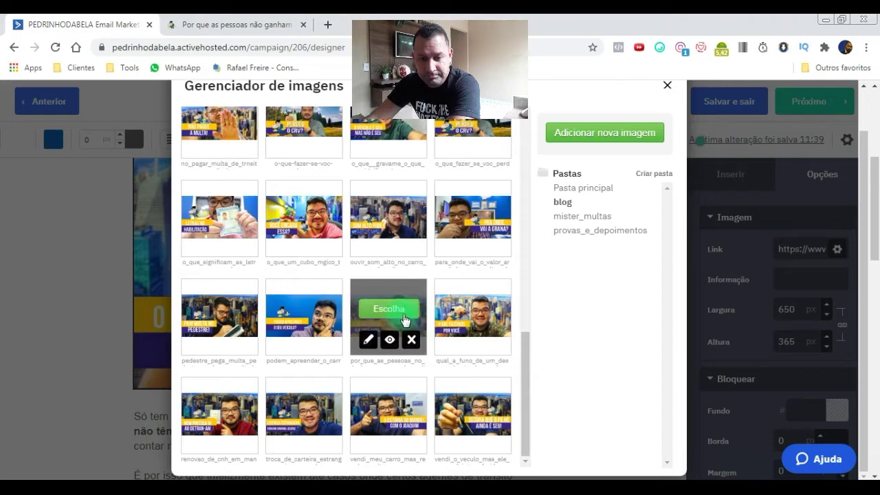
{"action": "left_click", "coordinate": [400, 311]}
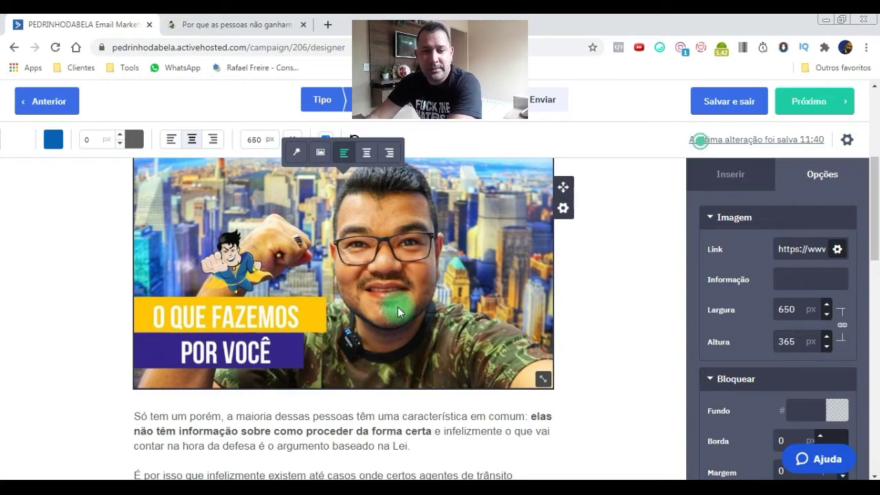
{"action": "scroll", "coordinate": [404, 307], "scroll_direction": "up", "scroll_amount": 2}
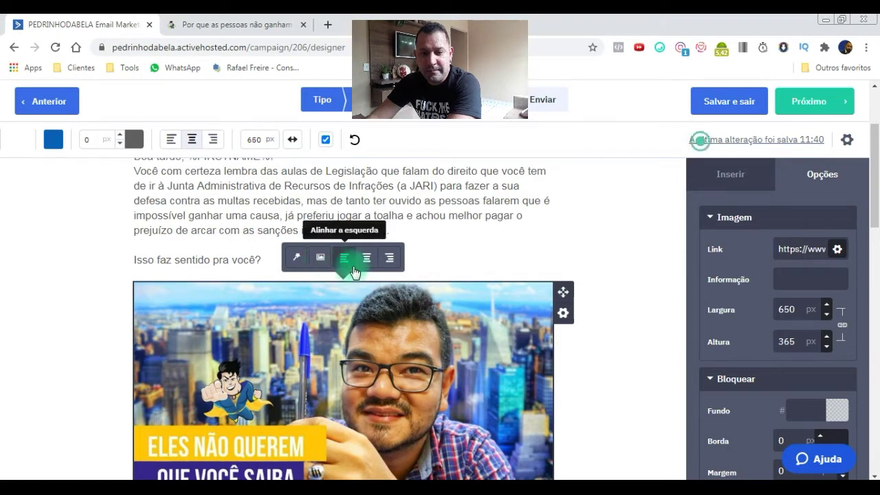
{"action": "left_click", "coordinate": [633, 272]}
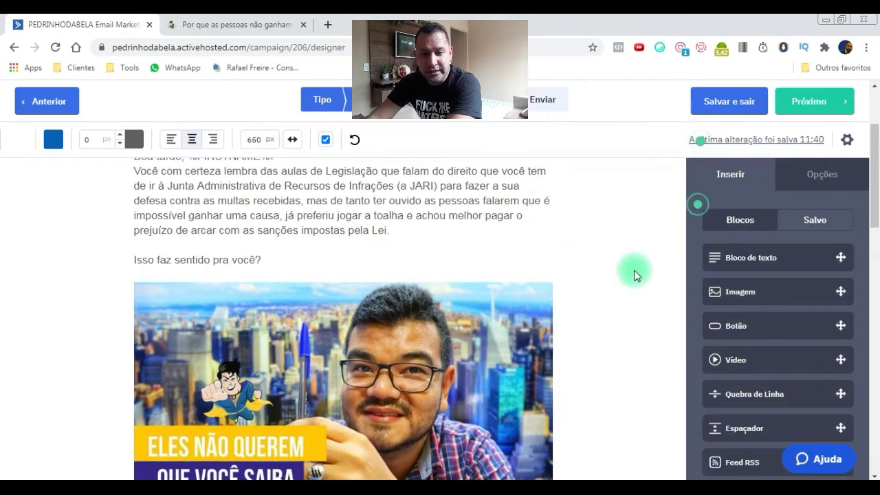
- Review the email's greeting, opening paragraph and new banner image, along with the text directly below the banner
{"action": "scroll", "coordinate": [634, 273], "scroll_direction": "down", "scroll_amount": 1}
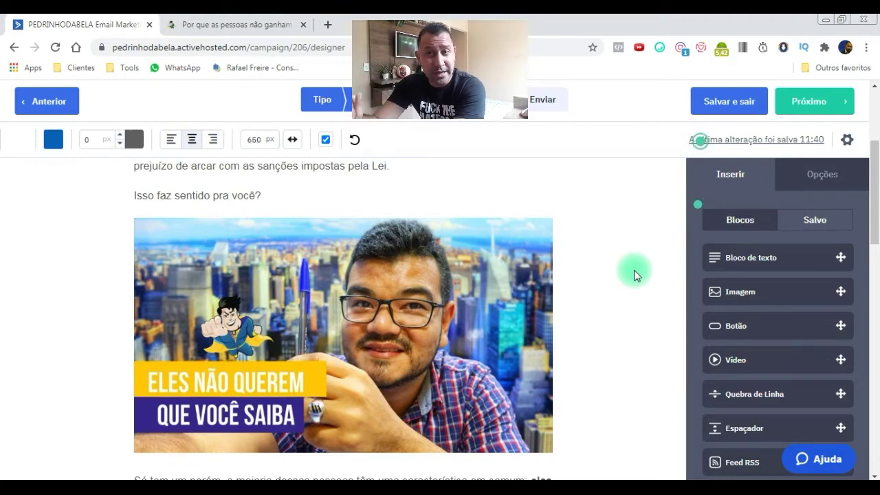
{"action": "scroll", "coordinate": [634, 275], "scroll_direction": "up", "scroll_amount": 2}
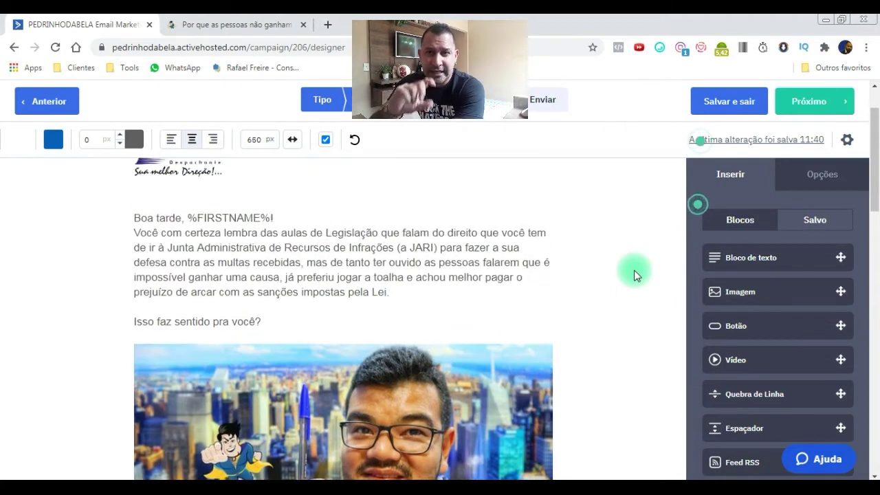
{"action": "scroll", "coordinate": [634, 275], "scroll_direction": "down", "scroll_amount": 3}
{"action": "scroll", "coordinate": [633, 275], "scroll_direction": "up", "scroll_amount": 2}
{"action": "scroll", "coordinate": [633, 271], "scroll_direction": "down", "scroll_amount": 3}
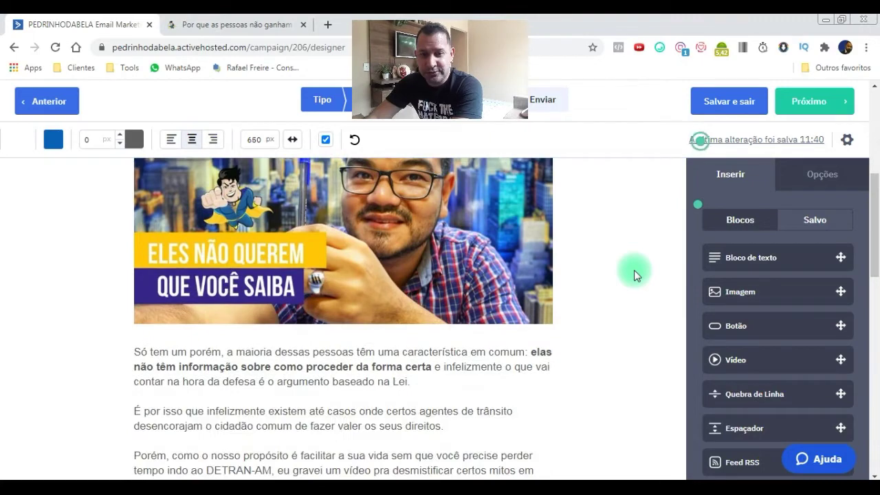
{"action": "scroll", "coordinate": [530, 284], "scroll_direction": "up", "scroll_amount": 2}
{"action": "scroll", "coordinate": [521, 287], "scroll_direction": "up", "scroll_amount": 2}
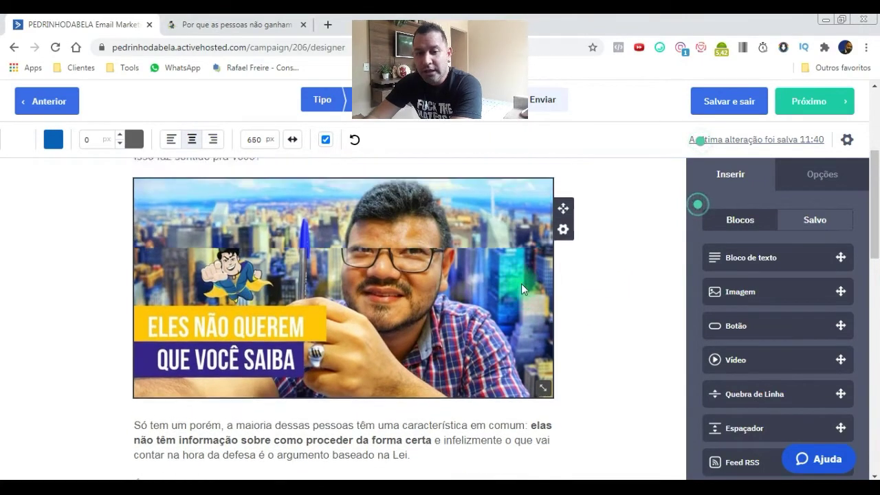
{"action": "scroll", "coordinate": [521, 287], "scroll_direction": "down", "scroll_amount": 2}
{"action": "scroll", "coordinate": [521, 283], "scroll_direction": "up", "scroll_amount": 2}
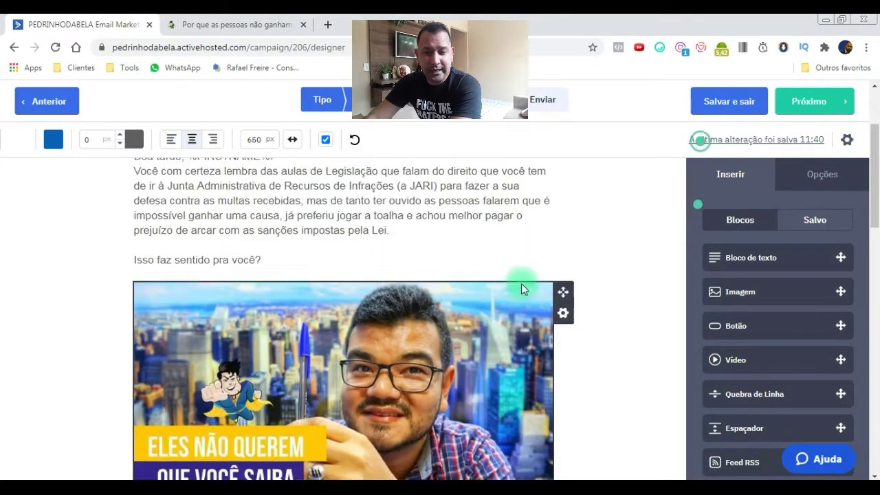
{"action": "scroll", "coordinate": [521, 284], "scroll_direction": "down", "scroll_amount": 3}
{"action": "scroll", "coordinate": [521, 283], "scroll_direction": "up", "scroll_amount": 2}
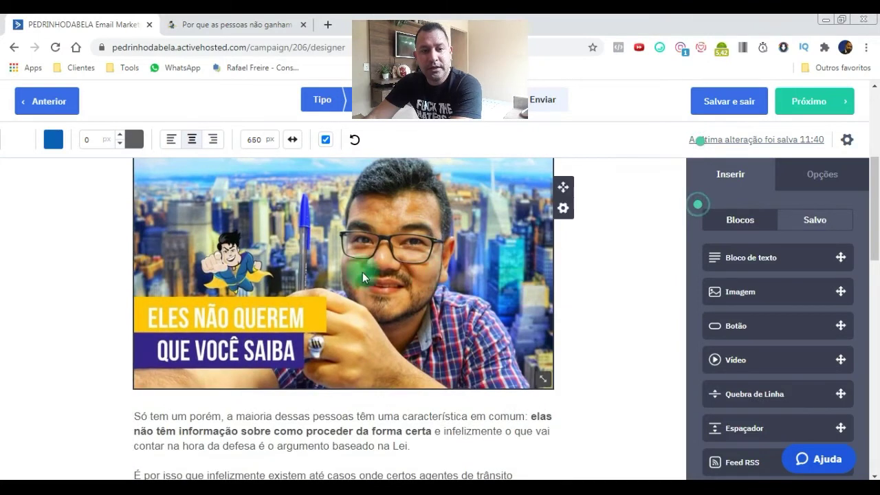
{"action": "scroll", "coordinate": [337, 274], "scroll_direction": "up", "scroll_amount": 2}
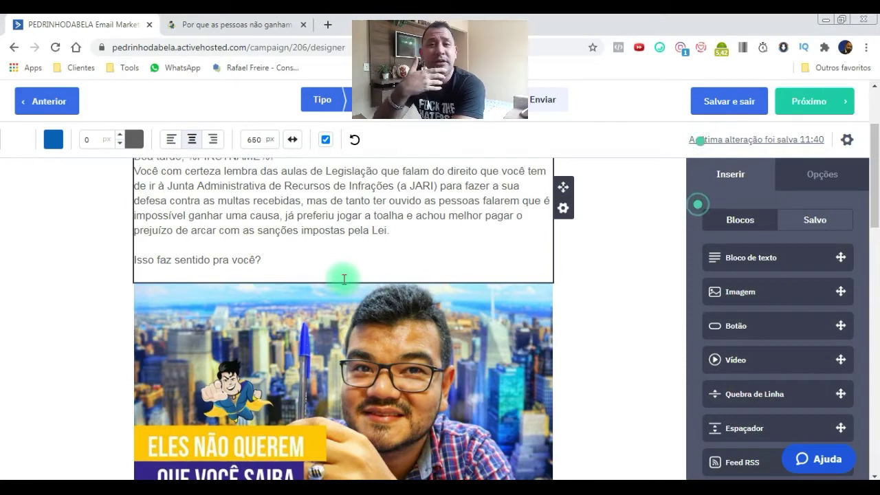
{"action": "scroll", "coordinate": [372, 297], "scroll_direction": "up", "scroll_amount": 1}
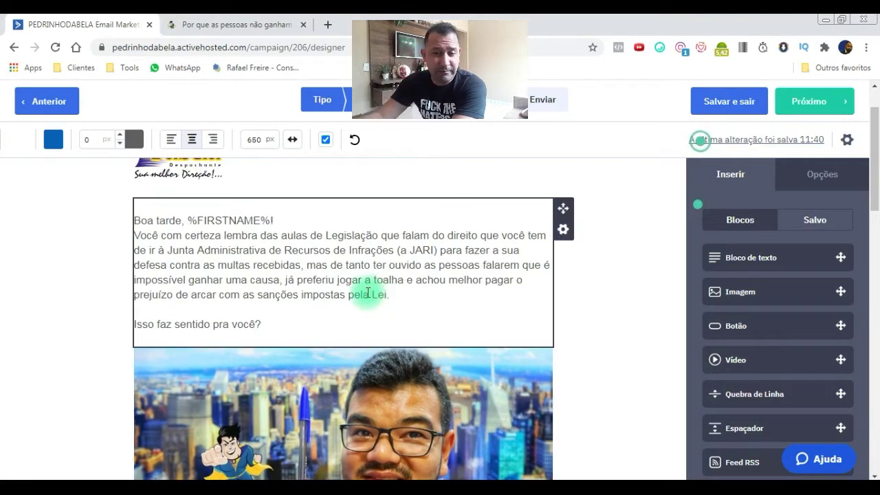
{"action": "scroll", "coordinate": [368, 292], "scroll_direction": "down", "scroll_amount": 1}
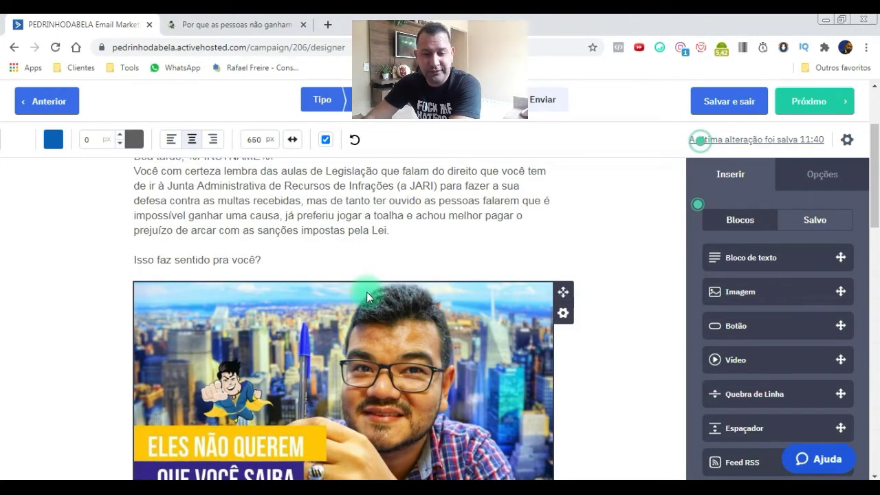
{"action": "scroll", "coordinate": [367, 292], "scroll_direction": "down", "scroll_amount": 1}
{"action": "scroll", "coordinate": [367, 291], "scroll_direction": "up", "scroll_amount": 1}
{"action": "scroll", "coordinate": [366, 291], "scroll_direction": "up", "scroll_amount": 1}
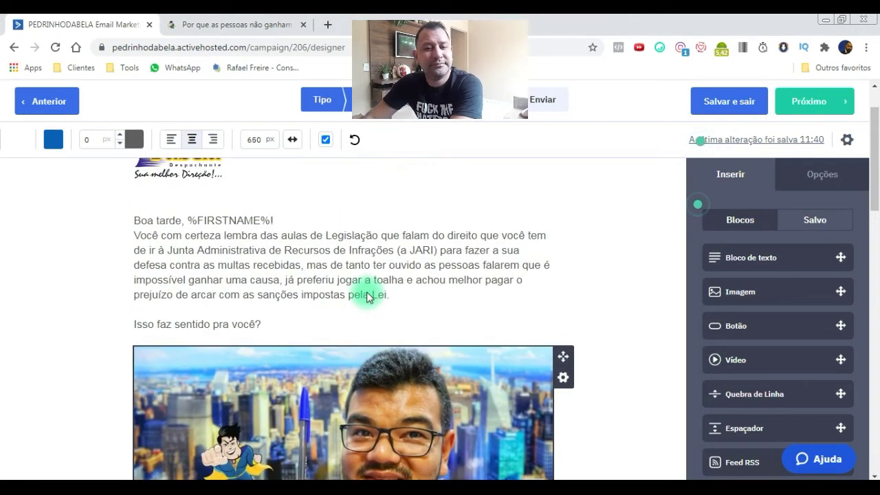
- Insert a blank line between the "Boa tarde" greeting and the paragraph that begins "Você com certeza lembra"
{"action": "left_click", "coordinate": [299, 219]}
{"action": "key", "text": "Return"}
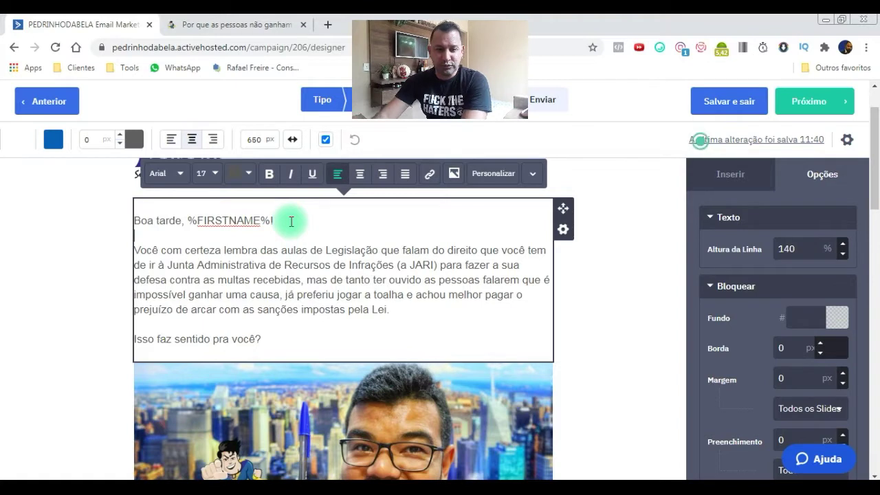
{"action": "key", "text": "BackSpace"}
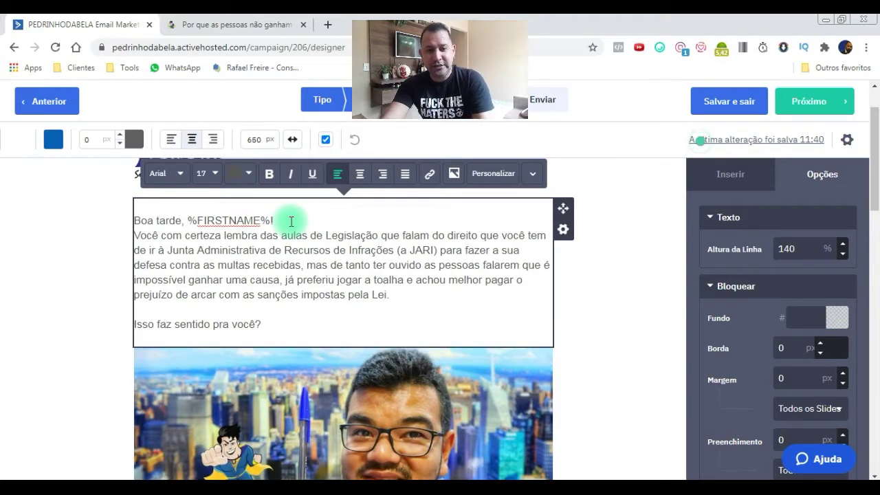
{"action": "key", "text": "Delete"}
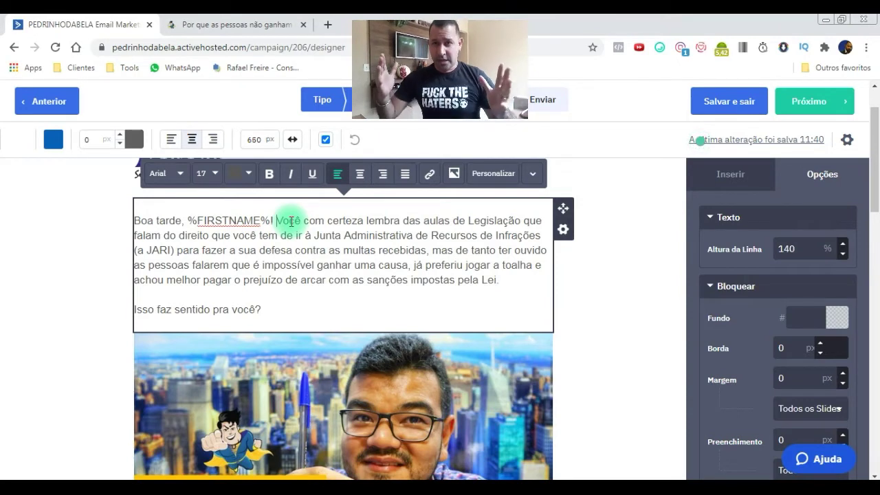
{"action": "key", "text": "Return"}
{"action": "key", "text": "Return"}
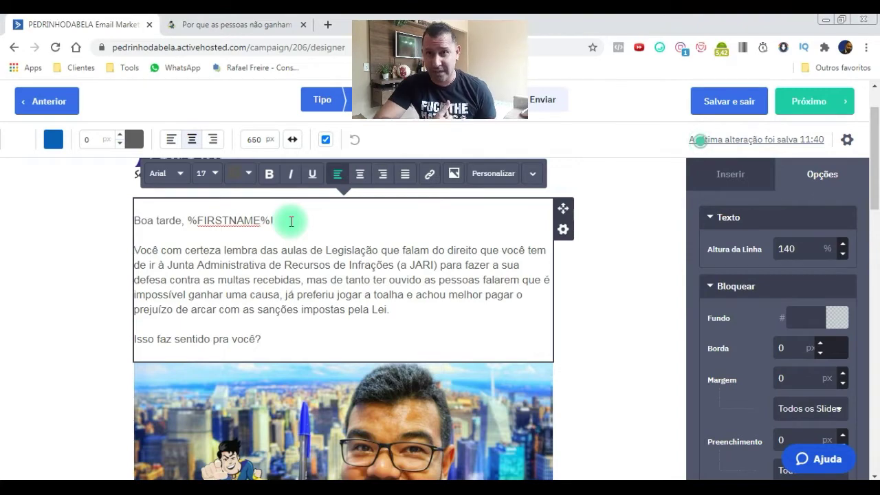
- Reread the introductory text block from the greeting through the question "Isso faz sentido pra você?"
{"action": "scroll", "coordinate": [291, 221], "scroll_direction": "up", "scroll_amount": 1}
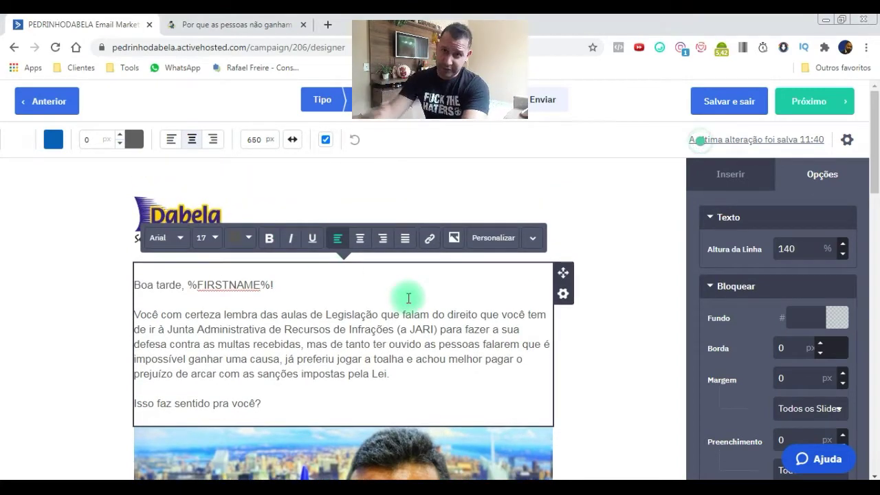
{"action": "scroll", "coordinate": [403, 295], "scroll_direction": "down", "scroll_amount": 4}
{"action": "scroll", "coordinate": [407, 298], "scroll_direction": "up", "scroll_amount": 1}
{"action": "scroll", "coordinate": [415, 282], "scroll_direction": "up", "scroll_amount": 1}
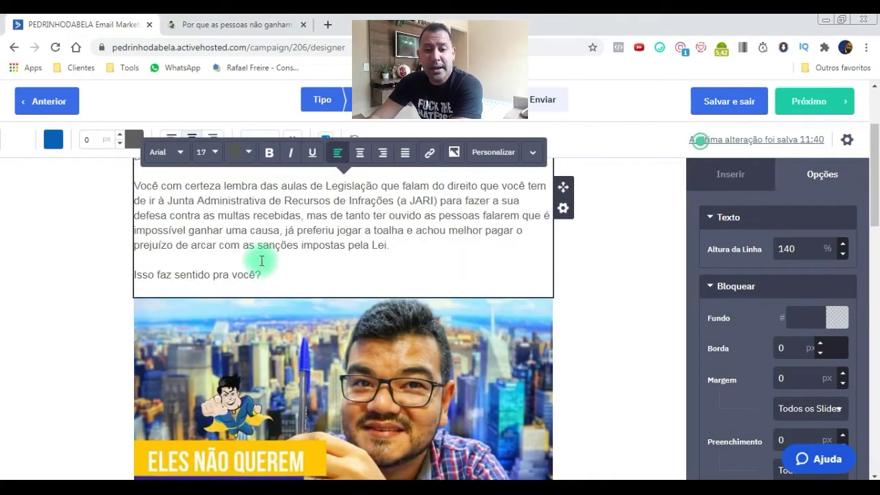
{"action": "left_click_drag", "start_coordinate": [251, 194], "coordinate": [413, 231]}
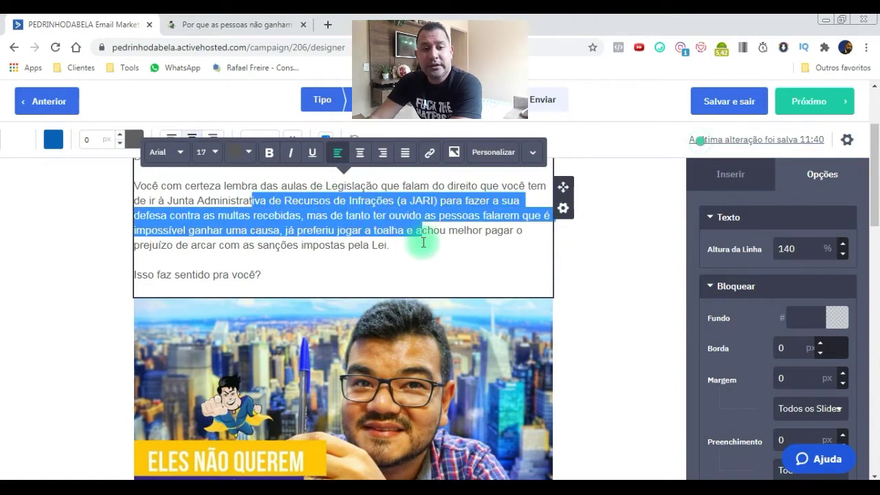
{"action": "left_click", "coordinate": [370, 244]}
{"action": "left_click", "coordinate": [291, 278]}
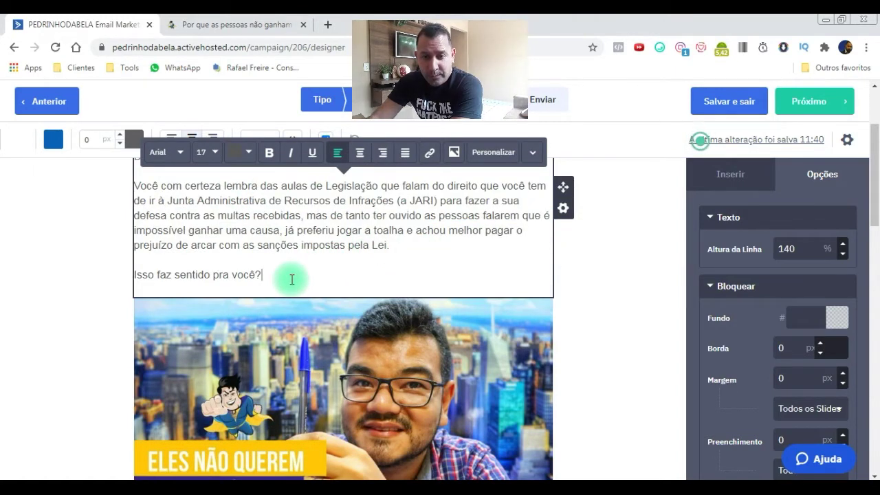
{"action": "scroll", "coordinate": [271, 273], "scroll_direction": "down", "scroll_amount": 1}
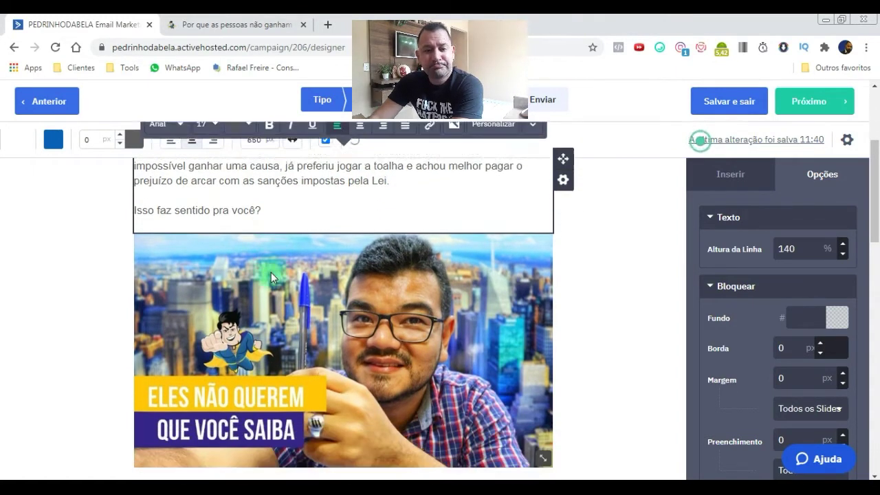
- Select the banner image and read through the web address in its link setting
{"action": "left_click", "coordinate": [339, 313]}
{"action": "scroll", "coordinate": [339, 314], "scroll_direction": "down", "scroll_amount": 3}
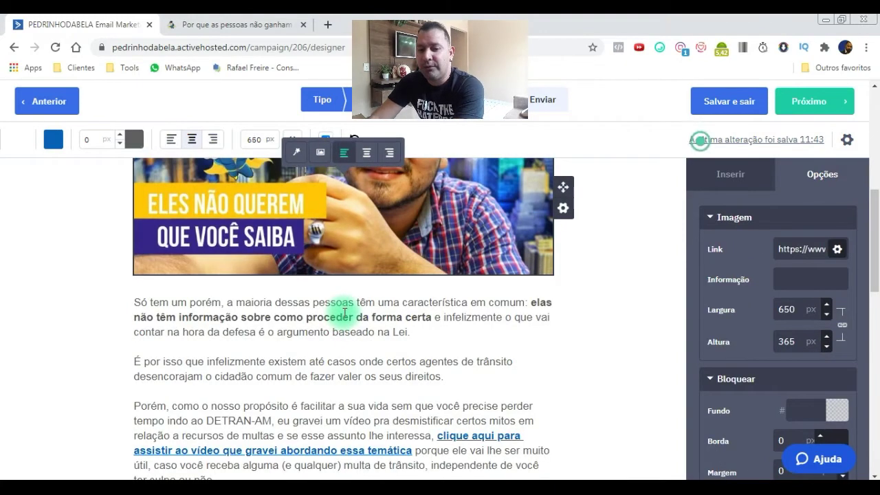
{"action": "scroll", "coordinate": [382, 286], "scroll_direction": "up", "scroll_amount": 1}
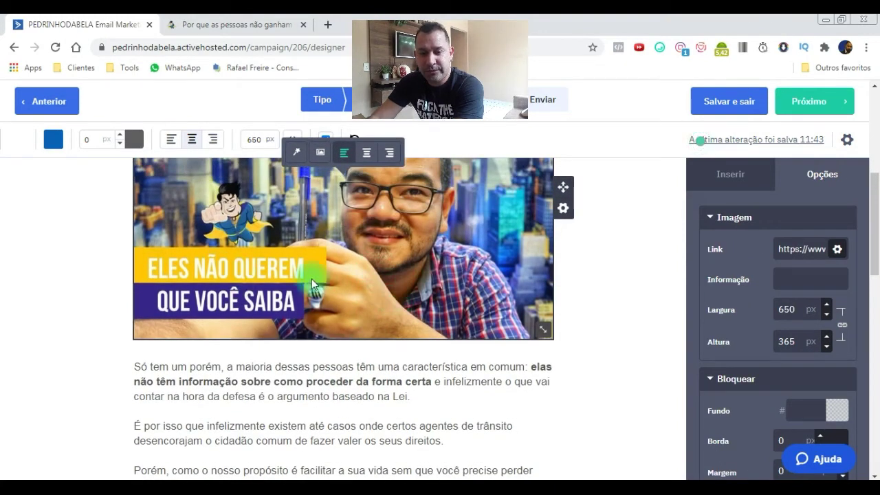
{"action": "left_click", "coordinate": [805, 249]}
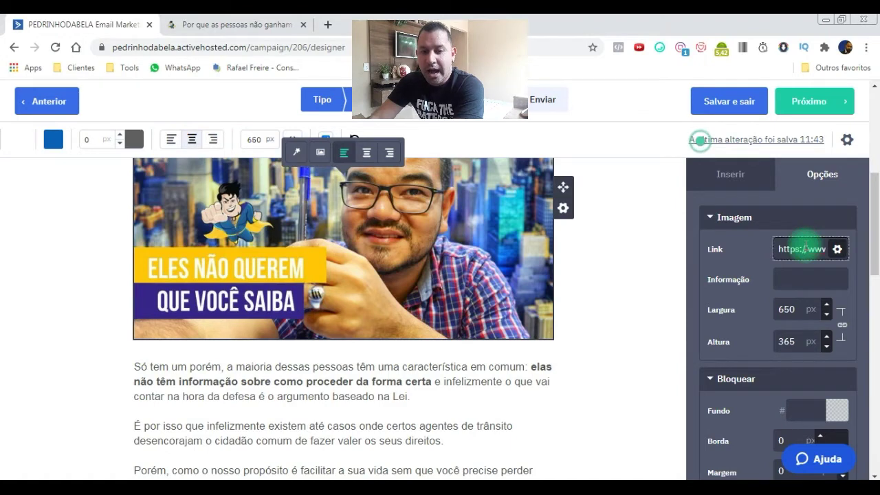
{"action": "key", "text": "Right"}
{"action": "key", "text": "Right"}
{"action": "key", "text": "Right"}
{"action": "key", "text": "Right"}
{"action": "key", "text": "Right"}
{"action": "key", "text": "Right"}
{"action": "key", "text": "Right"}
{"action": "key", "text": "Right"}
{"action": "key", "text": "Right"}
{"action": "key", "text": "Right"}
{"action": "key", "text": "Right"}
{"action": "key", "text": "Right"}
{"action": "key", "text": "Right"}
{"action": "key", "text": "Right"}
{"action": "key", "text": "Right"}
{"action": "key", "text": "Right"}
{"action": "key", "text": "Right"}
{"action": "key", "text": "Right"}
{"action": "key", "text": "Right"}
{"action": "key", "text": "Right"}
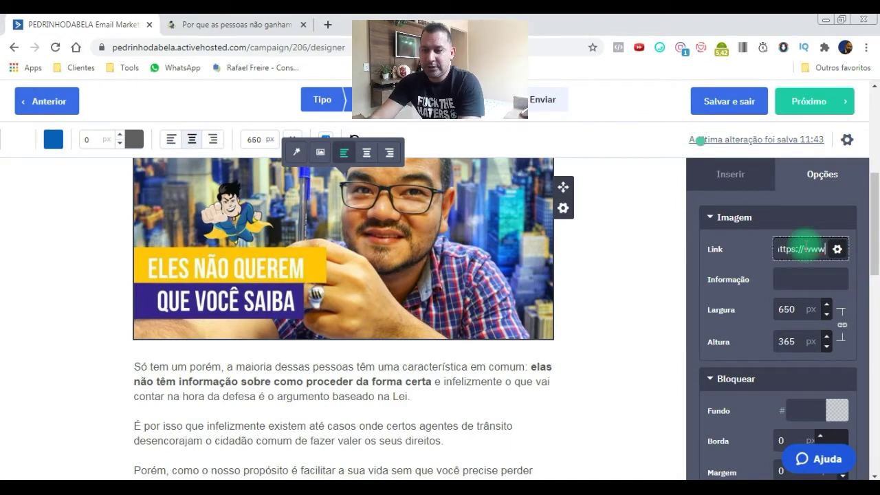
{"action": "key", "text": "Right"}
{"action": "key", "text": "Right"}
{"action": "key", "text": "Right"}
{"action": "key", "text": "Right"}
{"action": "key", "text": "Right"}
{"action": "key", "text": "Right"}
{"action": "key", "text": "Right"}
{"action": "key", "text": "Right"}
{"action": "key", "text": "Right"}
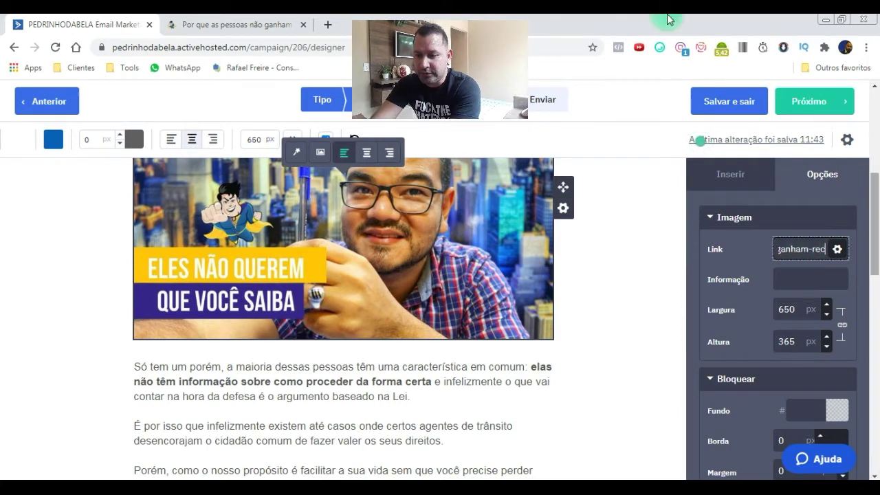
- Copy the URL of the published post "Por que as pessoas não ganham recurso de multas" and set it as the banner image's link
{"action": "left_click", "coordinate": [234, 26]}
{"action": "left_click", "coordinate": [256, 48]}
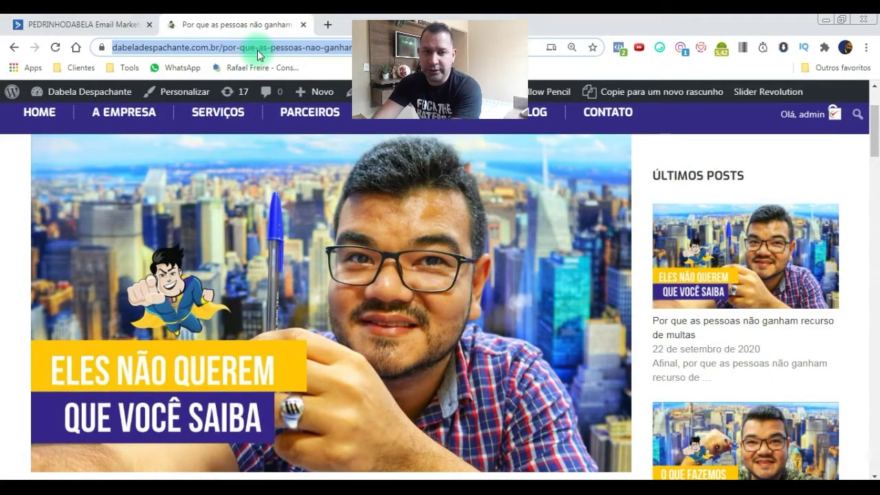
{"action": "left_click", "coordinate": [85, 24]}
{"action": "left_click", "coordinate": [788, 244]}
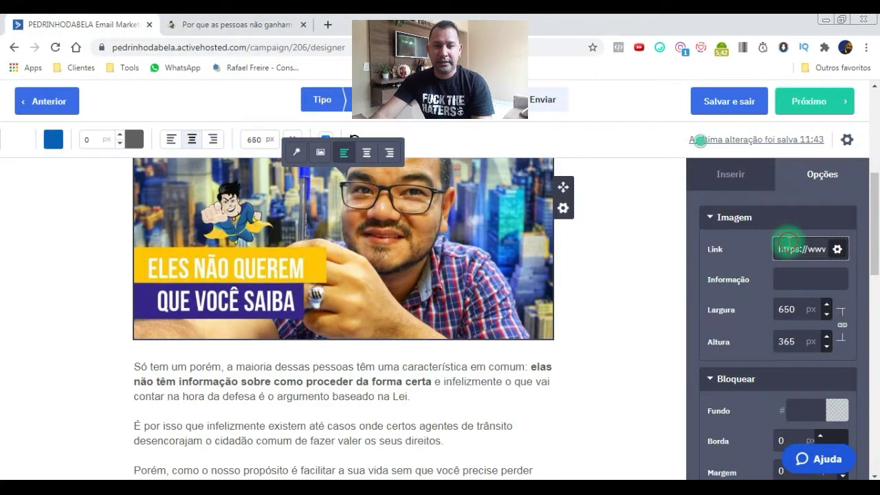
{"action": "key", "text": "ctrl+a"}
{"action": "key", "text": "ctrl+v"}
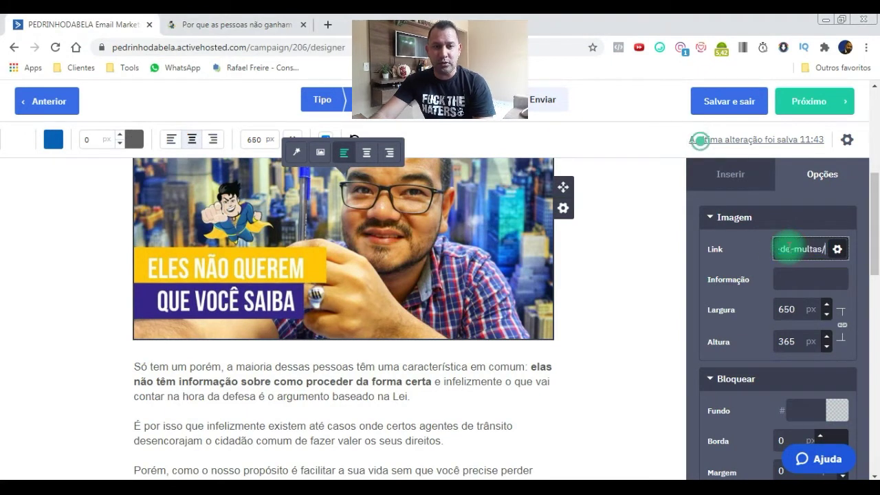
{"action": "left_click", "coordinate": [607, 277]}
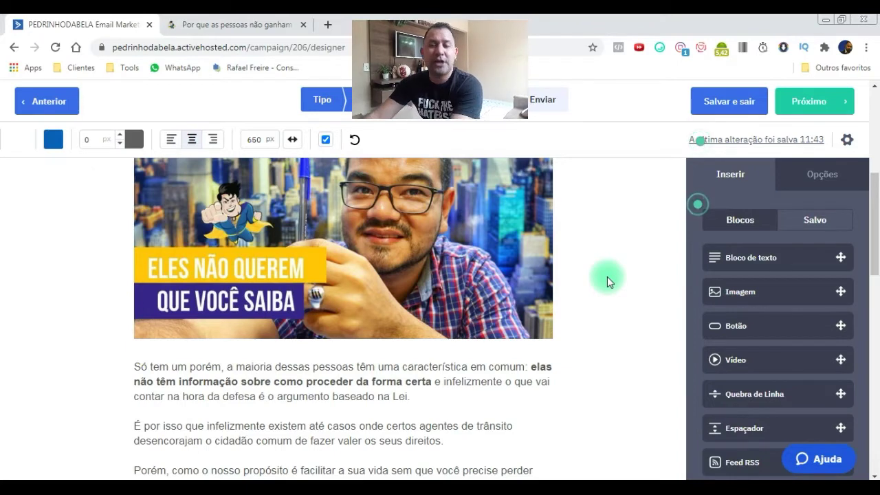
- Review the text block below the banner, from "Só tem um porém" to the "clique aqui para assistir ao vídeo" link
{"action": "scroll", "coordinate": [285, 351], "scroll_direction": "down", "scroll_amount": 2}
{"action": "left_click_drag", "start_coordinate": [170, 237], "coordinate": [239, 253]}
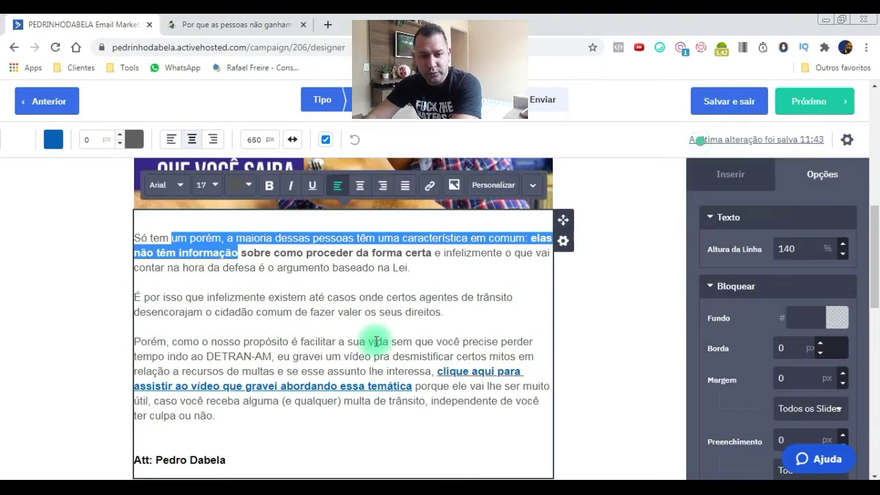
{"action": "left_click", "coordinate": [468, 269]}
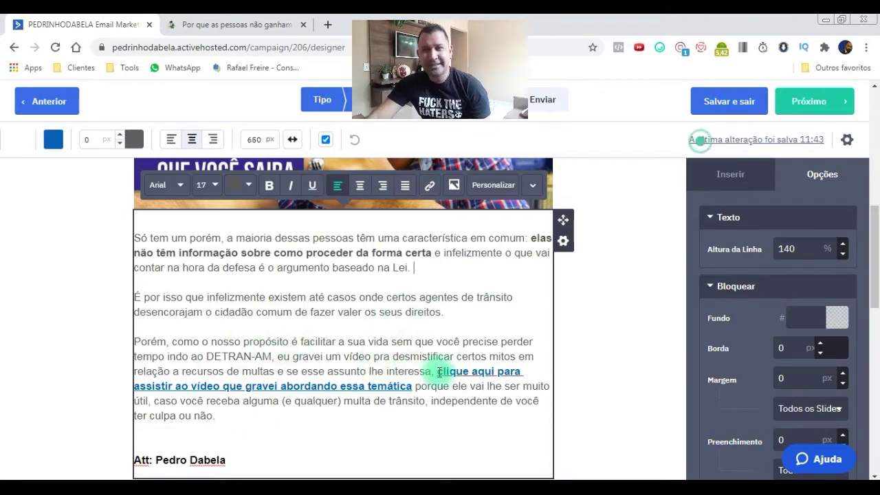
- Open the link settings of the text "clique aqui para assistir ao vídeo que gravei abordando essa temática"
{"action": "scroll", "coordinate": [445, 374], "scroll_direction": "down", "scroll_amount": 2}
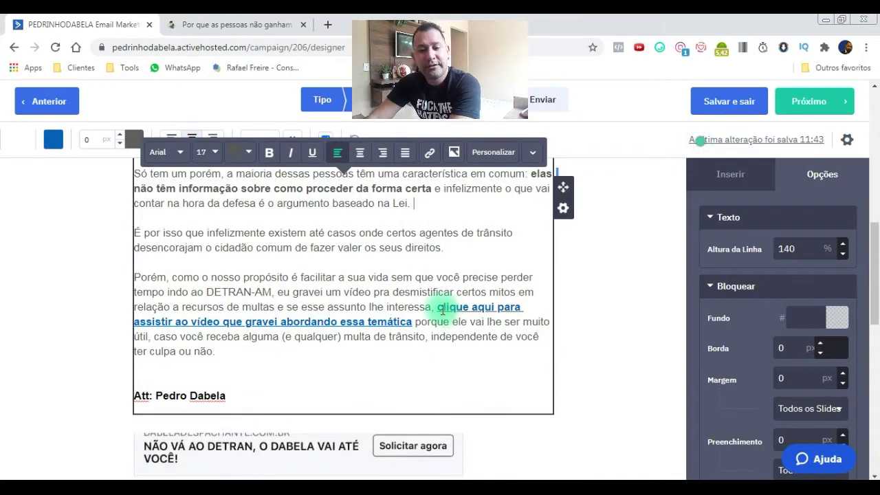
{"action": "left_click_drag", "start_coordinate": [440, 314], "coordinate": [418, 321]}
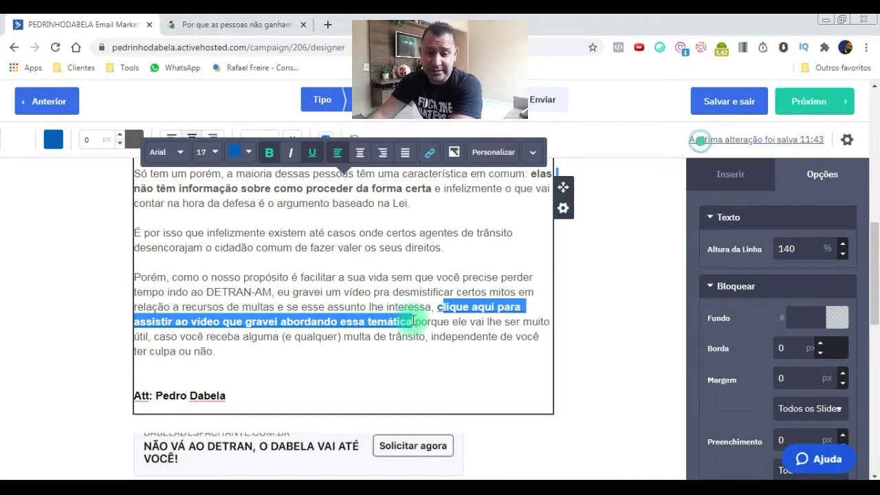
{"action": "left_click", "coordinate": [440, 311]}
{"action": "left_click_drag", "start_coordinate": [438, 311], "coordinate": [413, 319]}
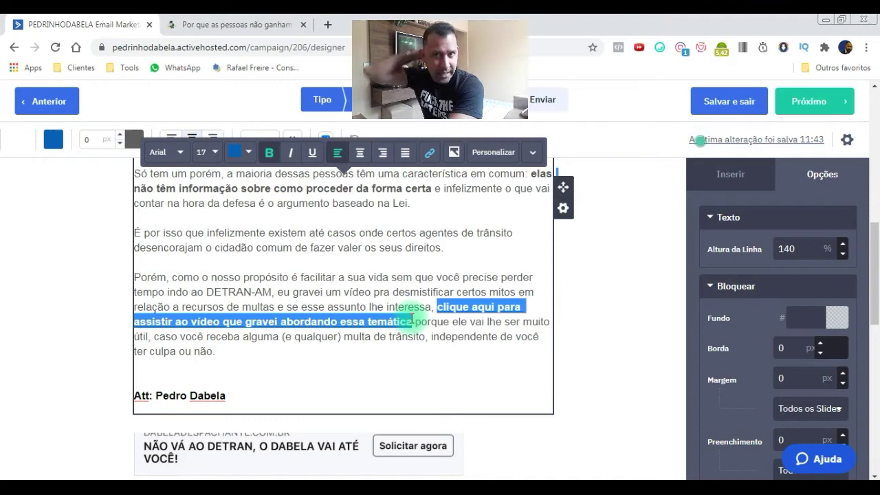
{"action": "left_click", "coordinate": [264, 324]}
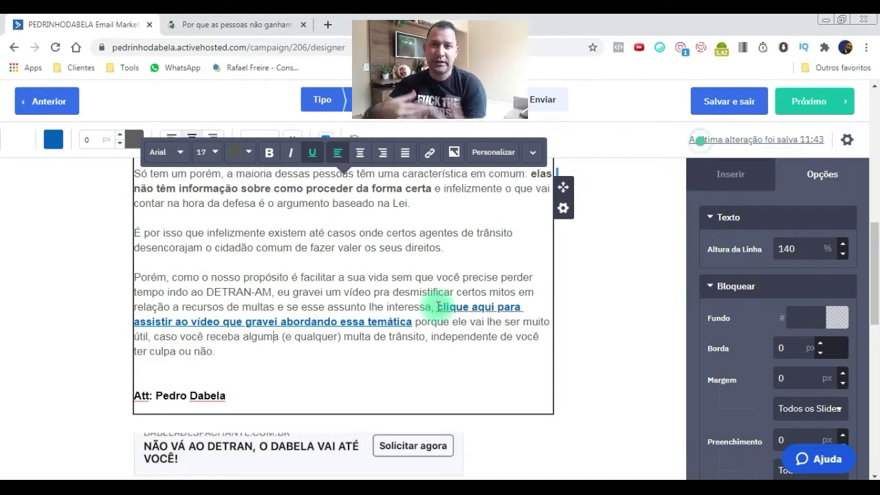
{"action": "left_click_drag", "start_coordinate": [438, 306], "coordinate": [413, 321]}
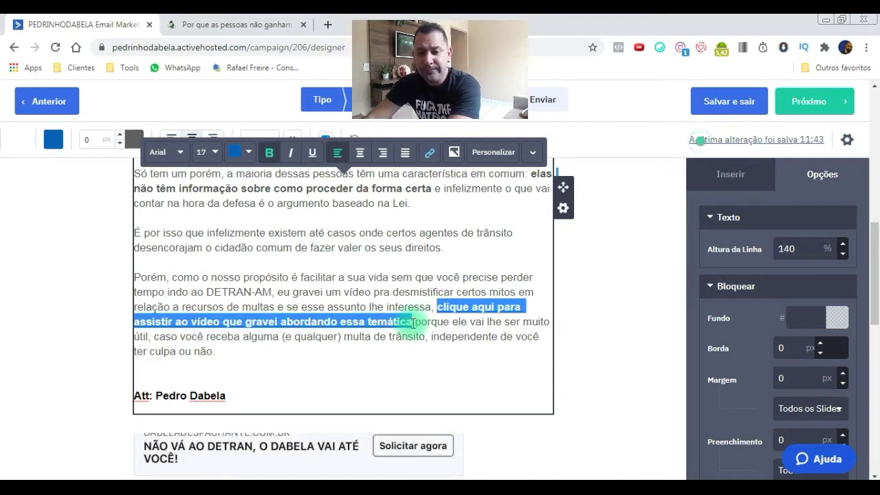
{"action": "left_click", "coordinate": [428, 159]}
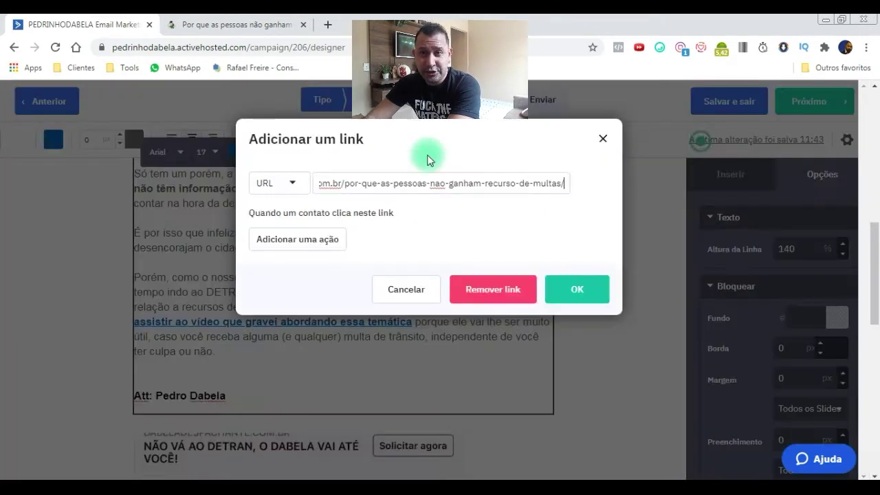
- Check the text link's URL against the address of the published blog post
{"action": "left_click", "coordinate": [434, 183]}
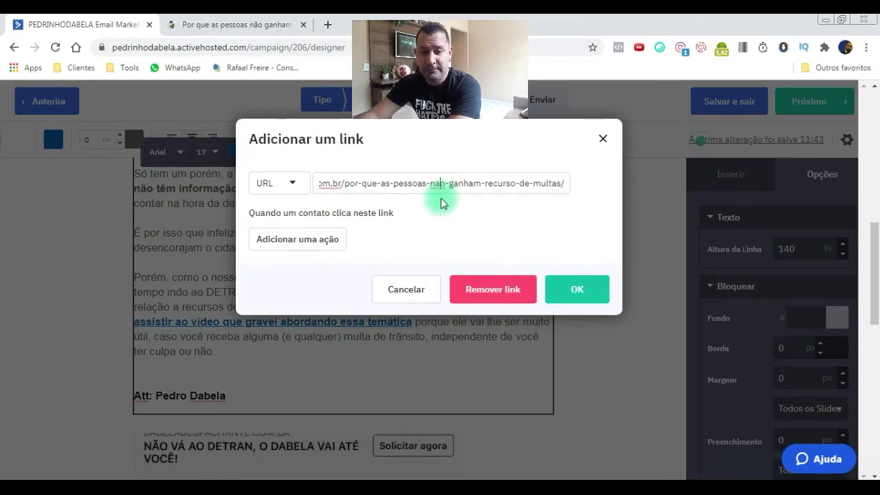
{"action": "left_click", "coordinate": [265, 27]}
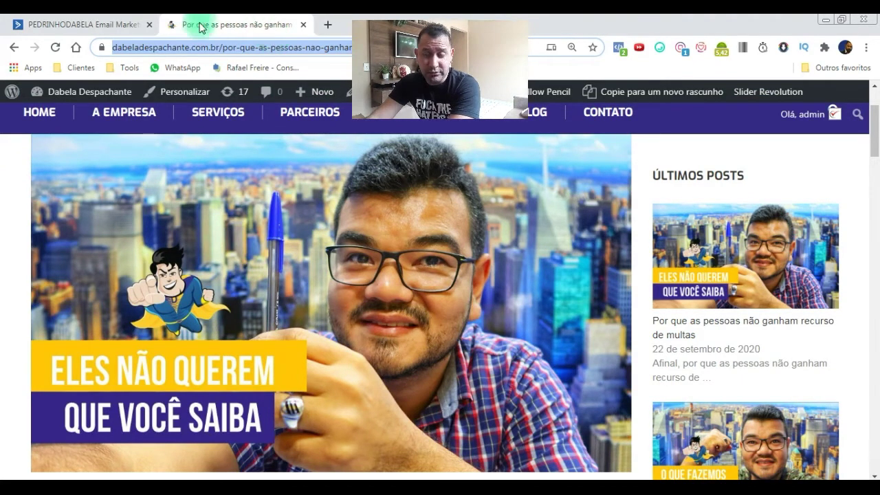
{"action": "left_click", "coordinate": [102, 28]}
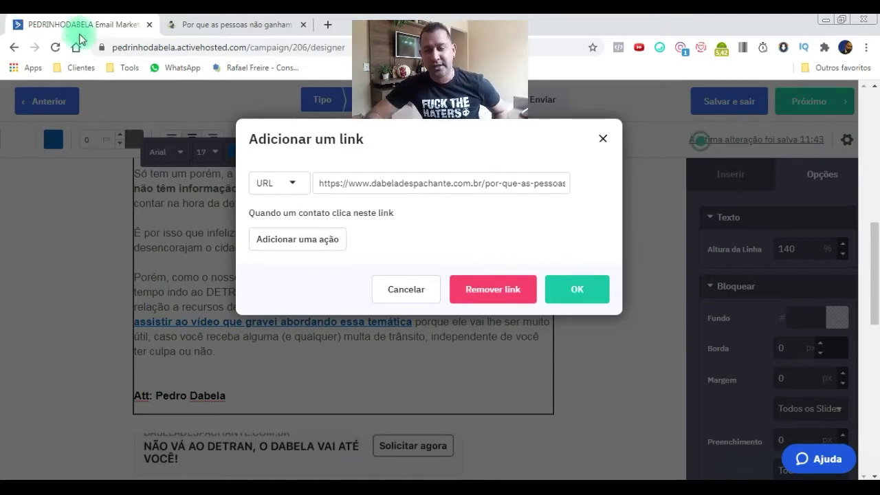
- Add an "Adicionar Tags" action that runs when a contact clicks this link
{"action": "left_click", "coordinate": [315, 244]}
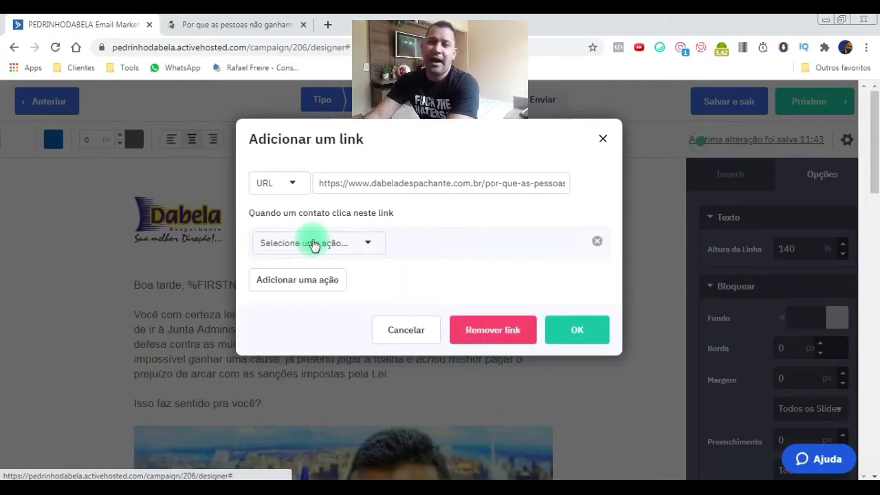
{"action": "left_click", "coordinate": [314, 244]}
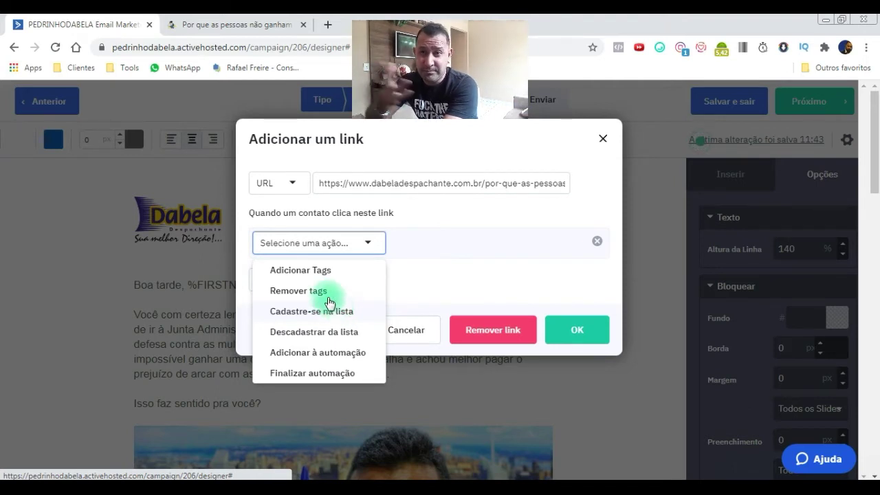
{"action": "left_click", "coordinate": [310, 270]}
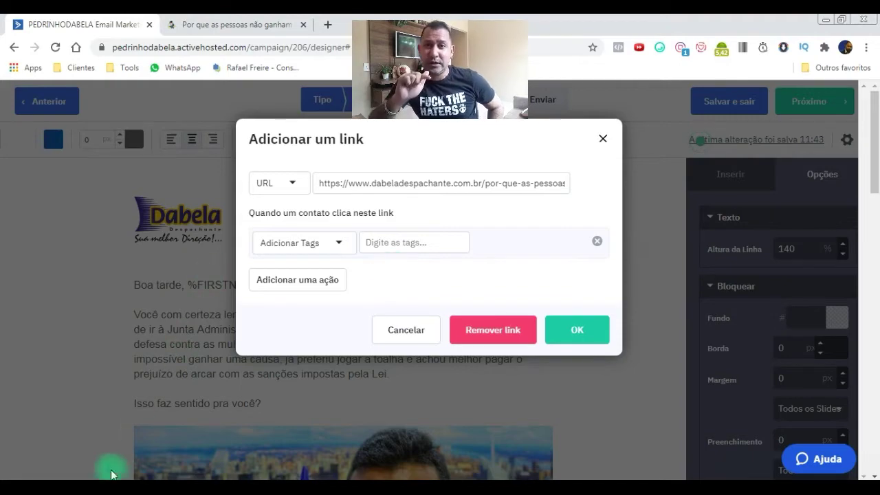
- Switch to the Excel workbook and copy the post's tag text "clicou para blog - por que as pessoas não ganham recurso de multas" from cell G67
{"action": "left_click", "coordinate": [150, 480]}
{"action": "left_click", "coordinate": [306, 435]}
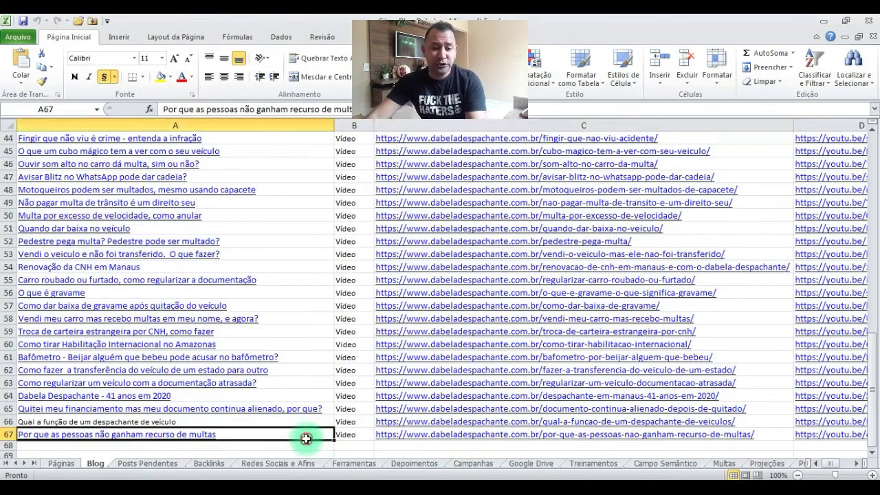
{"action": "key", "text": "Right"}
{"action": "key", "text": "Right"}
{"action": "key", "text": "Right"}
{"action": "key", "text": "Right"}
{"action": "key", "text": "Right"}
{"action": "key", "text": "Right"}
{"action": "key", "text": "Right"}
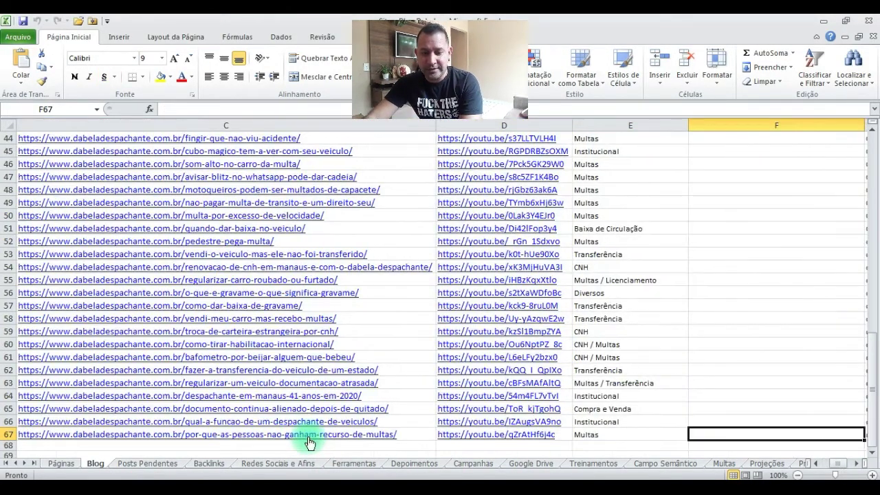
{"action": "key", "text": "Left"}
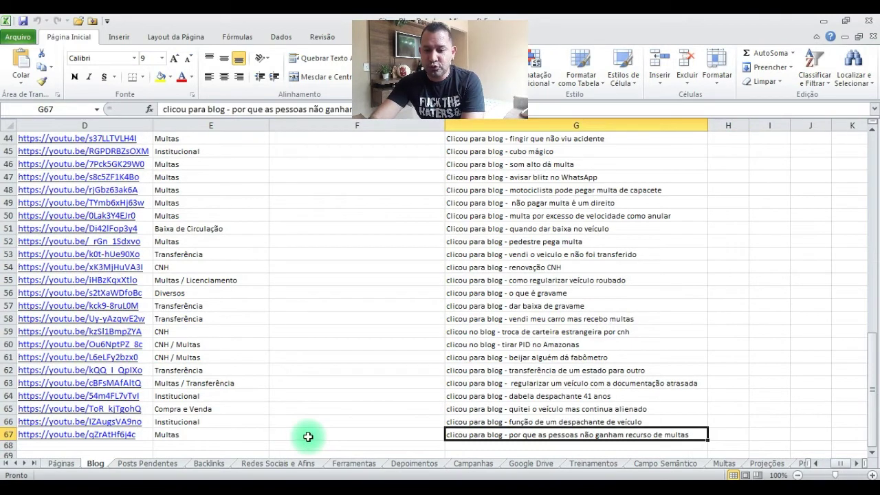
{"action": "left_click_drag", "start_coordinate": [330, 109], "coordinate": [158, 110]}
{"action": "key", "text": "ctrl+c"}
- Return to ActiveCampaign, add the tag "clicou para blog - por que as pessoas não ganham recurso de multas" to the link's action and save the link
{"action": "key", "text": "alt+Tab"}
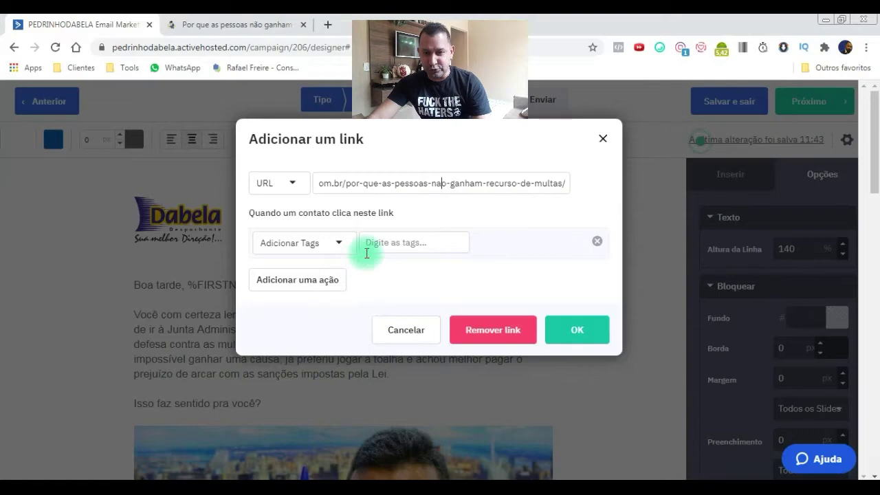
{"action": "left_click", "coordinate": [387, 244]}
{"action": "key", "text": "ctrl+v"}
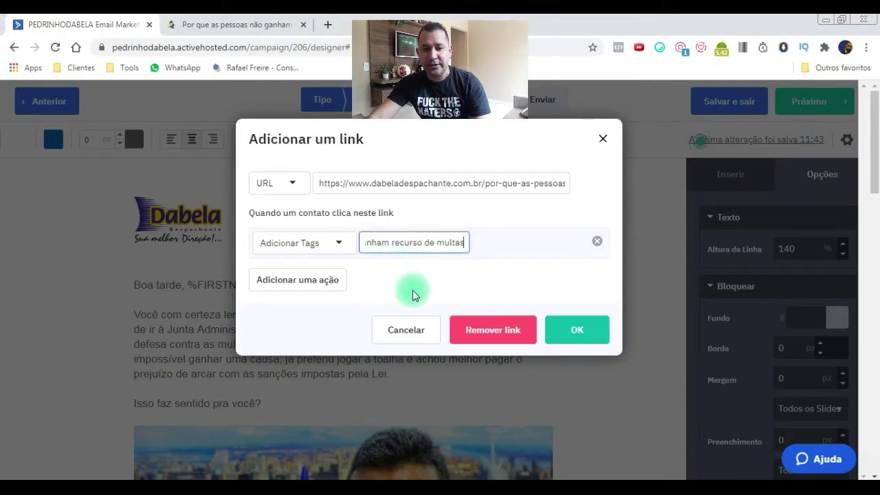
{"action": "key", "text": "Return"}
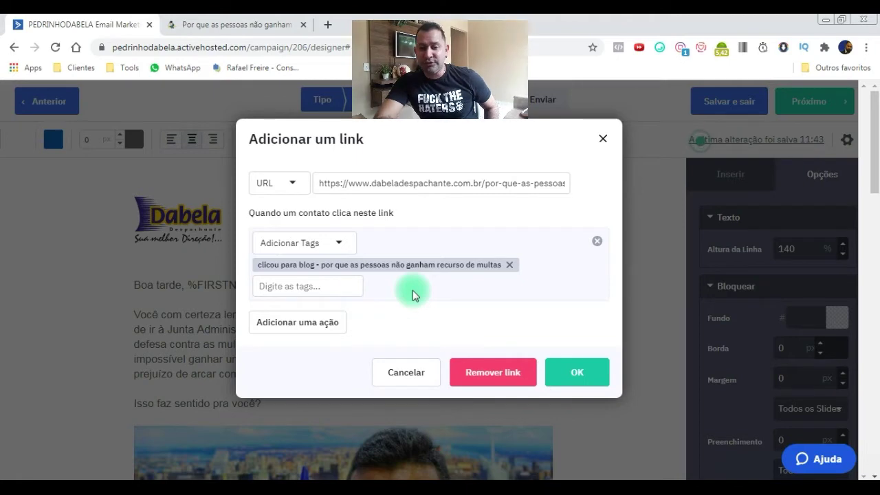
{"action": "left_click", "coordinate": [581, 372]}
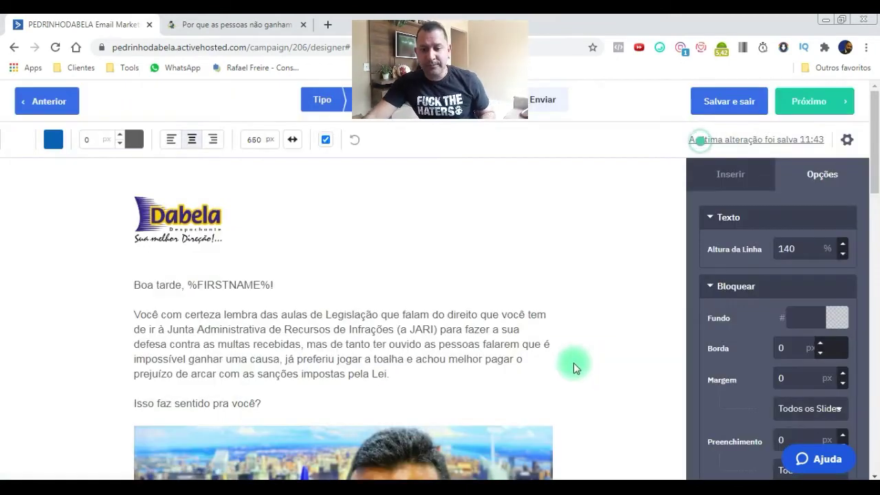
- Review the email from the text block below the banner through the signature to the Facebook testimonial image
{"action": "scroll", "coordinate": [573, 363], "scroll_direction": "down", "scroll_amount": 10}
{"action": "scroll", "coordinate": [574, 362], "scroll_direction": "down", "scroll_amount": 2}
{"action": "scroll", "coordinate": [573, 362], "scroll_direction": "up", "scroll_amount": 4}
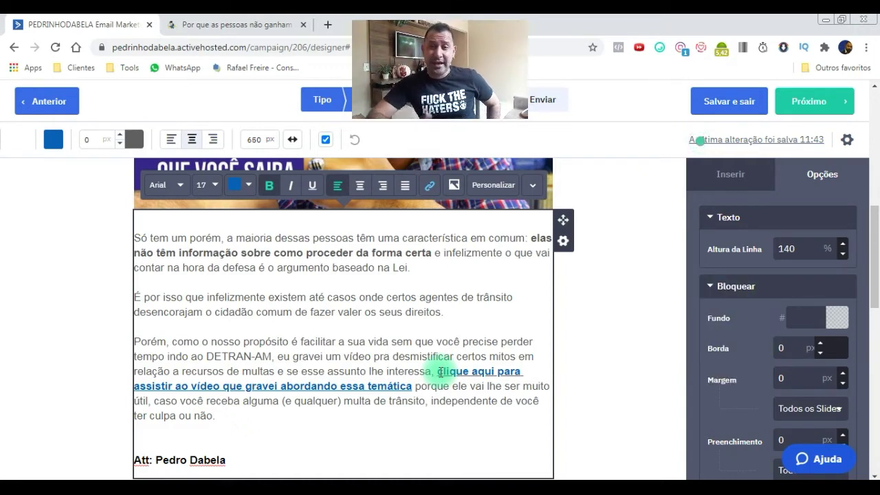
{"action": "scroll", "coordinate": [444, 377], "scroll_direction": "down", "scroll_amount": 1}
{"action": "left_click", "coordinate": [303, 387]}
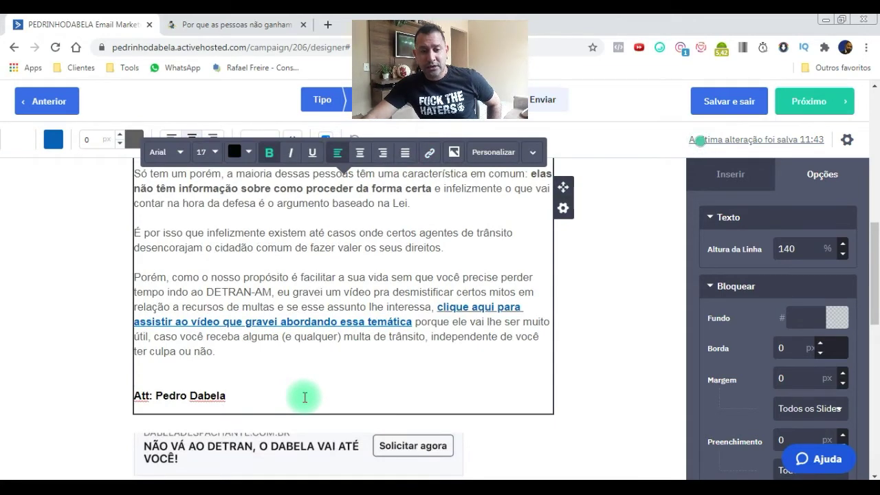
{"action": "scroll", "coordinate": [306, 396], "scroll_direction": "down", "scroll_amount": 4}
{"action": "scroll", "coordinate": [309, 396], "scroll_direction": "up", "scroll_amount": 1}
{"action": "scroll", "coordinate": [309, 396], "scroll_direction": "down", "scroll_amount": 1}
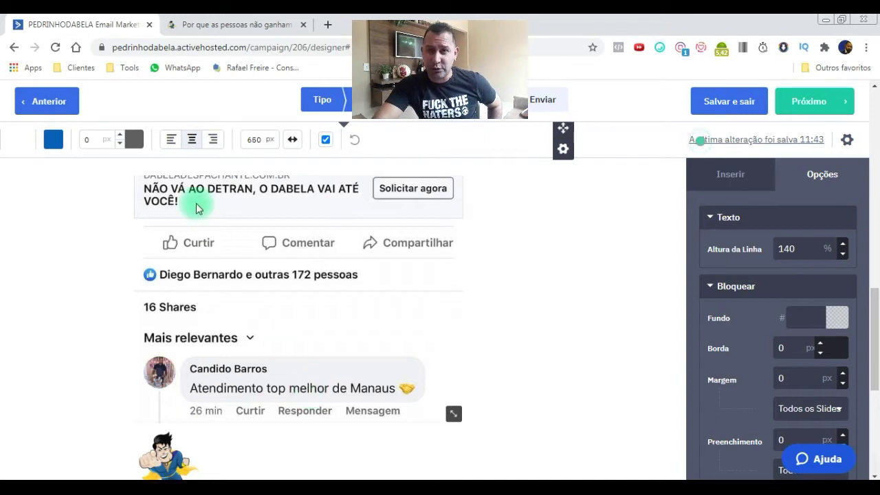
- Replace the Facebook testimonial image with "entrega_dabela_1_e__2" from the "provas_e_depoimentos" image folder
{"action": "left_click", "coordinate": [278, 287]}
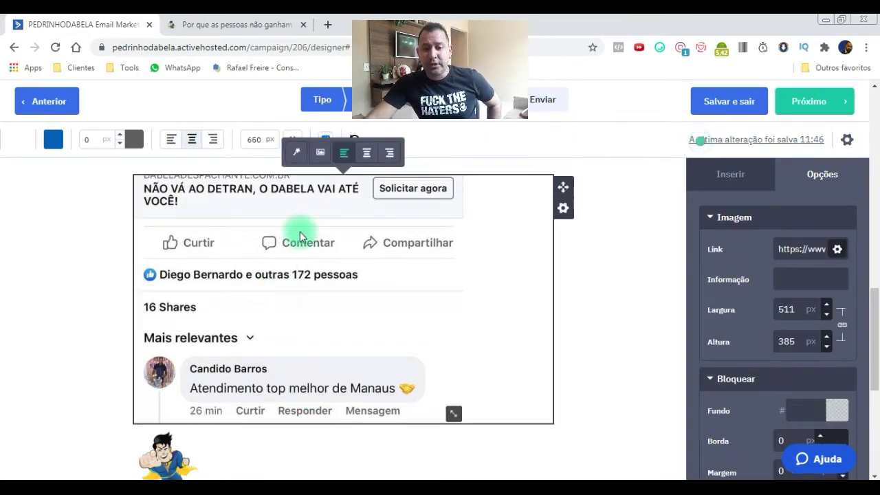
{"action": "left_click", "coordinate": [320, 153]}
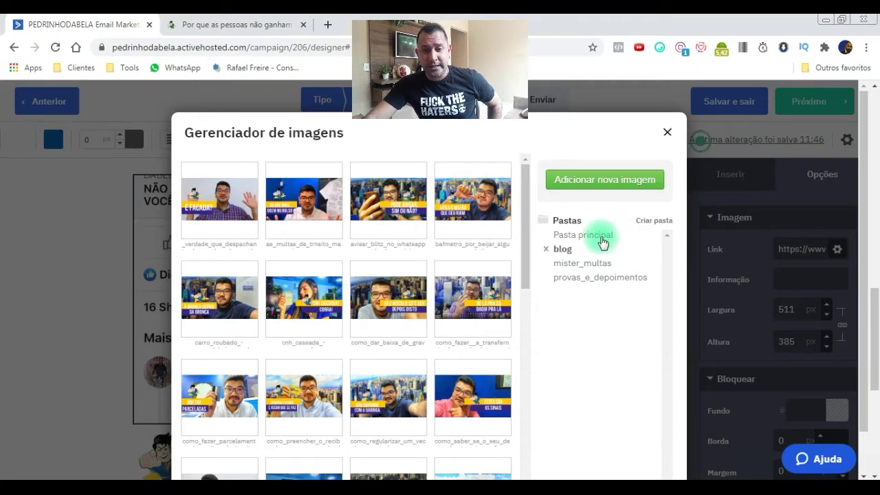
{"action": "left_click", "coordinate": [597, 280]}
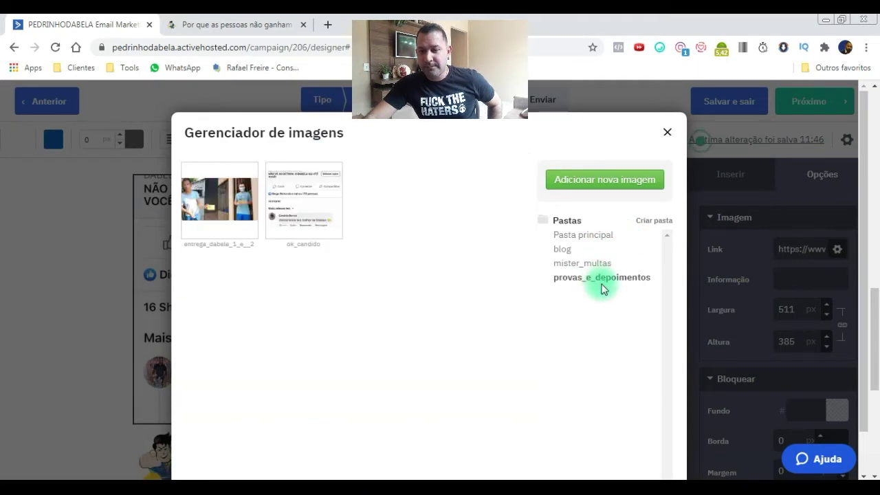
{"action": "mouse_move", "coordinate": [232, 197]}
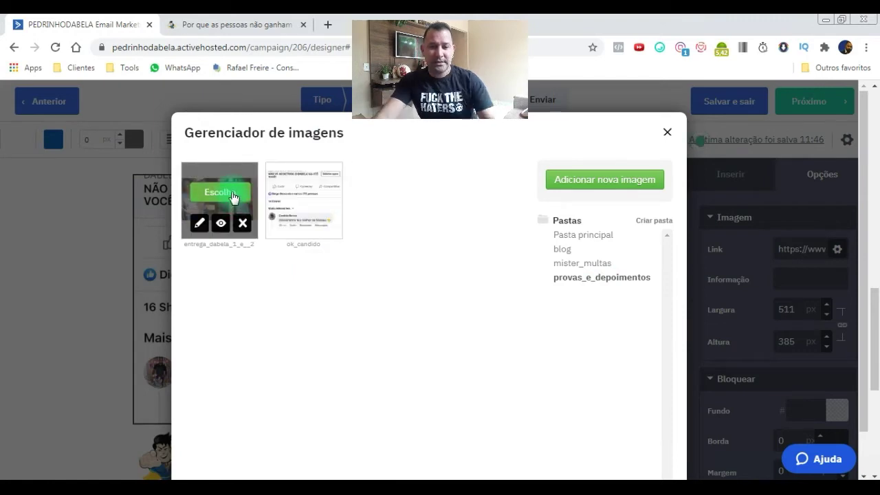
{"action": "left_click", "coordinate": [235, 198]}
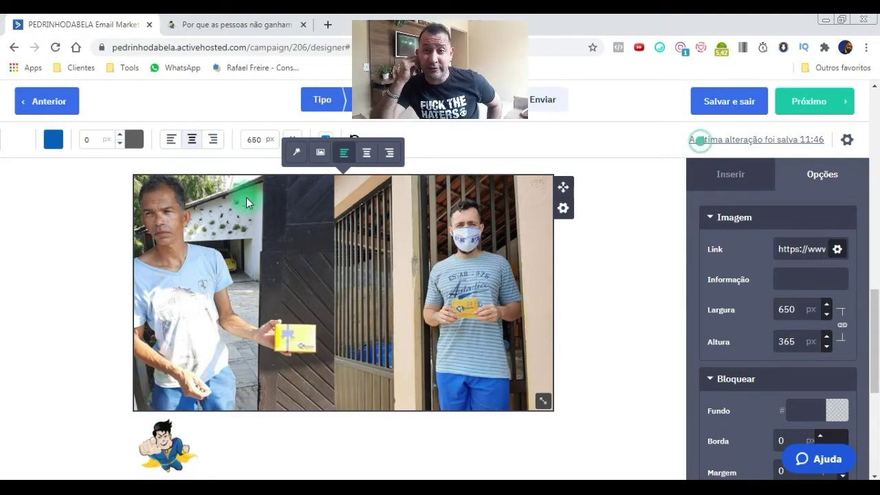
{"action": "left_click", "coordinate": [604, 307]}
- Review the end of the email, from the delivery photo to the WhatsApp link and the social network icons
{"action": "scroll", "coordinate": [604, 309], "scroll_direction": "down", "scroll_amount": 1}
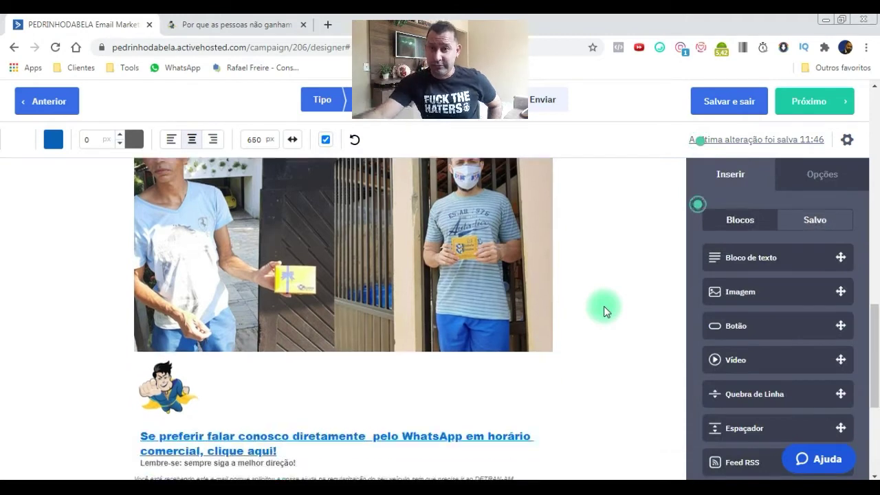
{"action": "scroll", "coordinate": [603, 309], "scroll_direction": "down", "scroll_amount": 1}
{"action": "scroll", "coordinate": [604, 309], "scroll_direction": "up", "scroll_amount": 1}
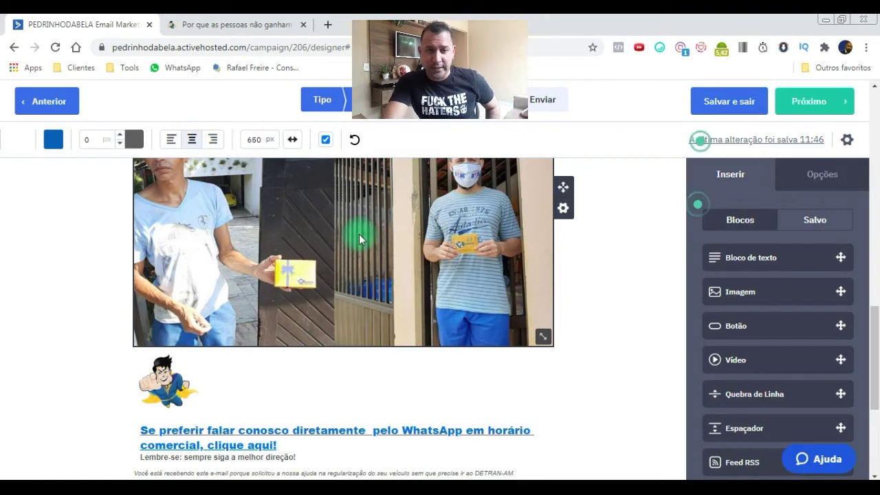
{"action": "scroll", "coordinate": [340, 242], "scroll_direction": "down", "scroll_amount": 1}
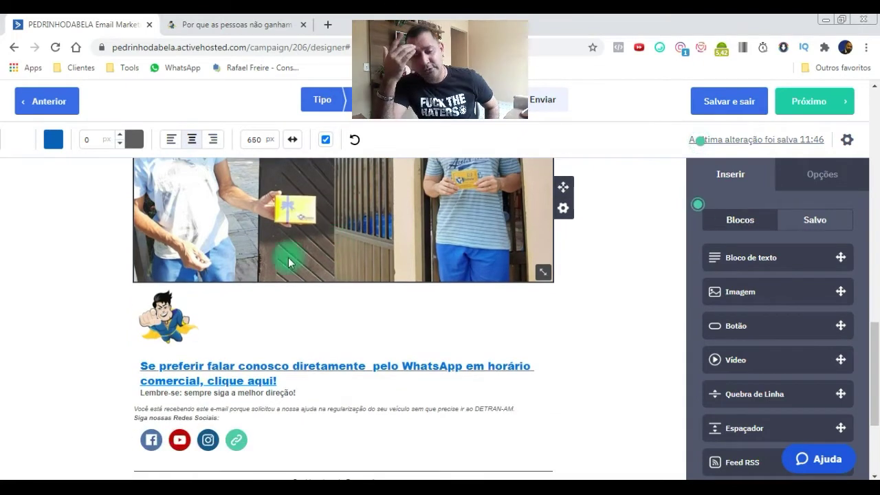